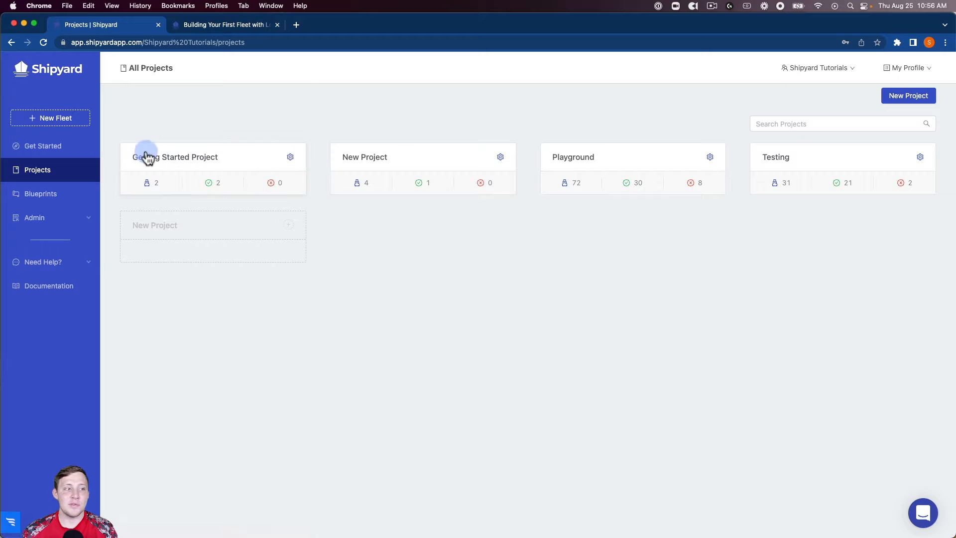
# - Start a new fleet in the Getting Started Project
pyautogui.click(72, 123)
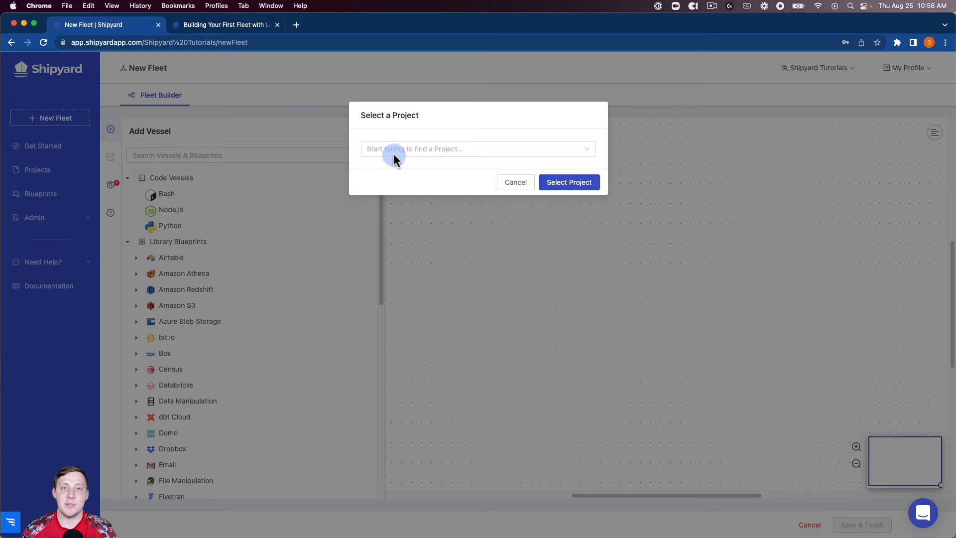
pyautogui.click(423, 148)
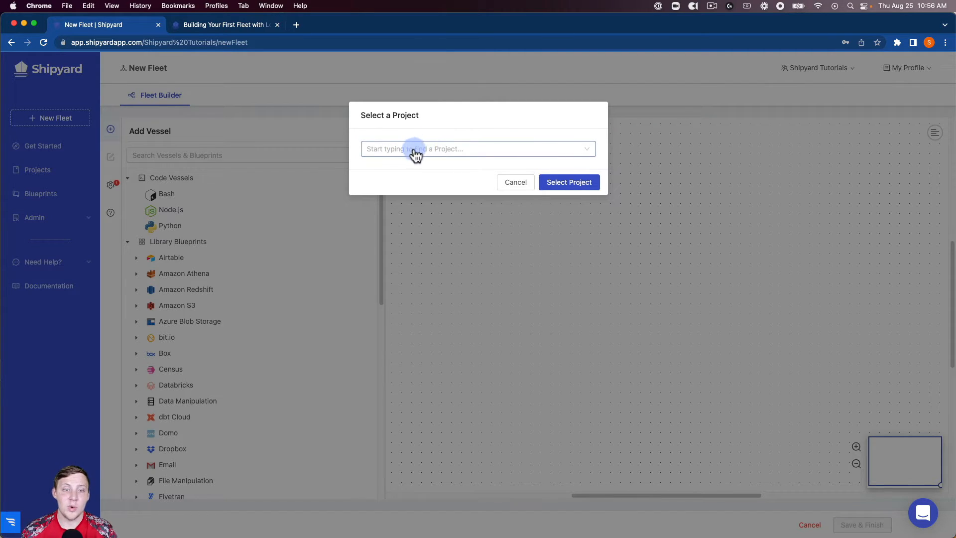
pyautogui.click(414, 153)
pyautogui.click(421, 186)
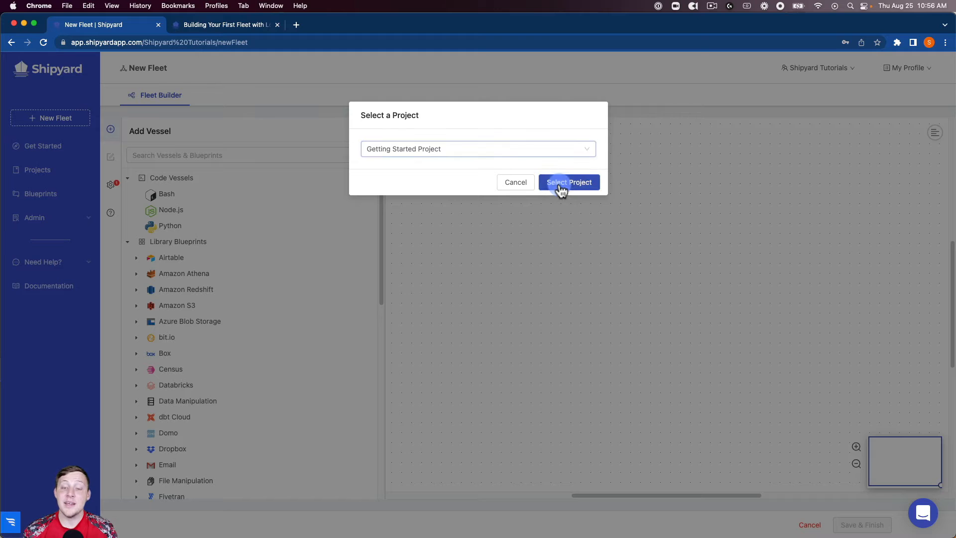
pyautogui.click(560, 184)
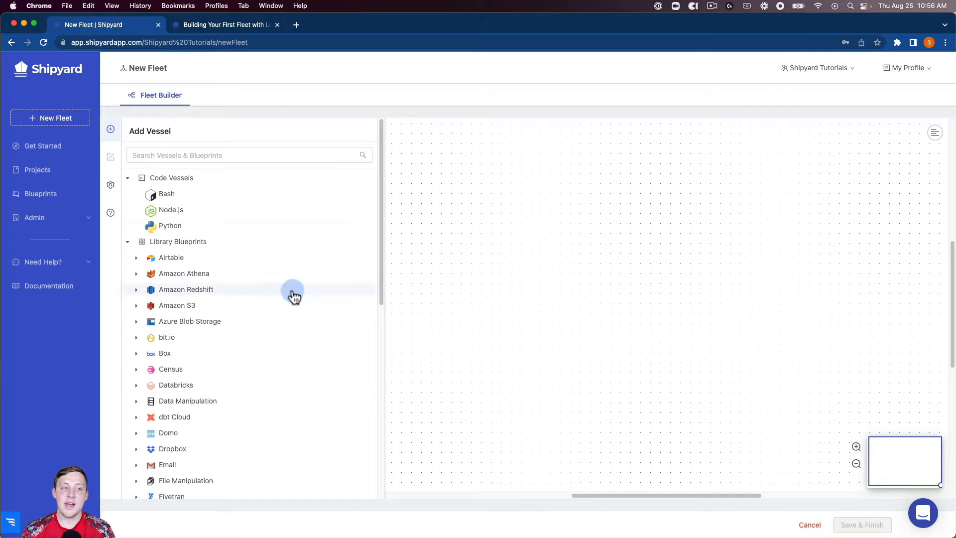
# - Find the HTTP blueprints and add a Download File from URL vessel to the fleet, dismissing its help text
pyautogui.moveTo(281, 198)
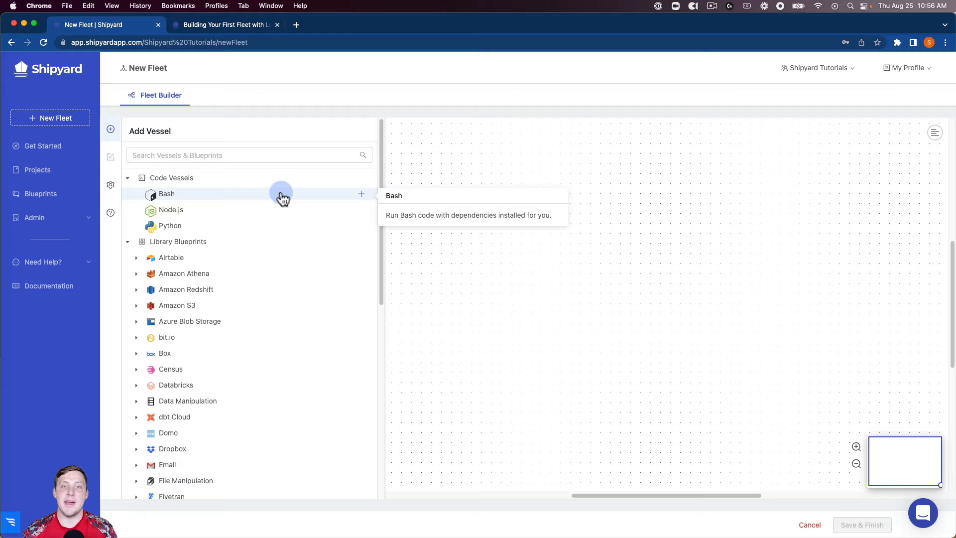
pyautogui.click(253, 151)
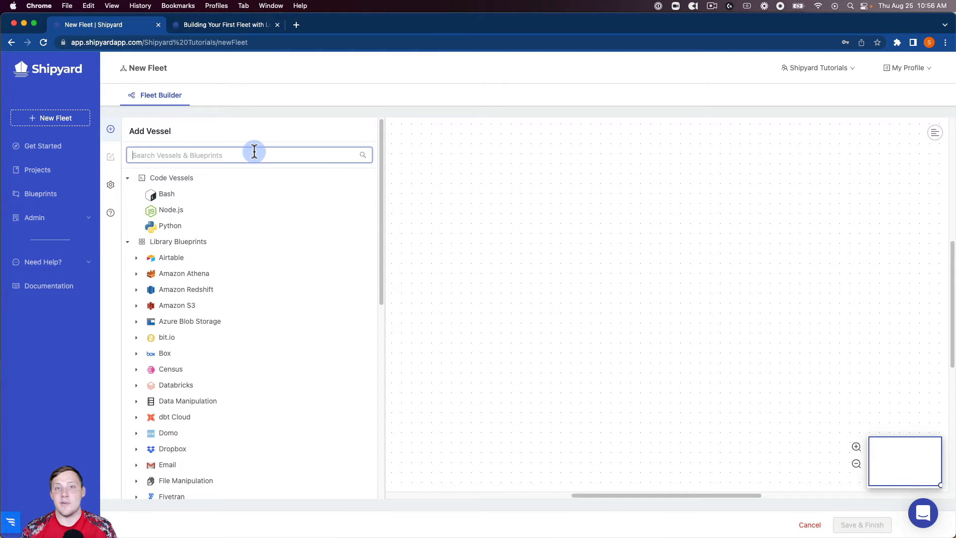
pyautogui.write('http')
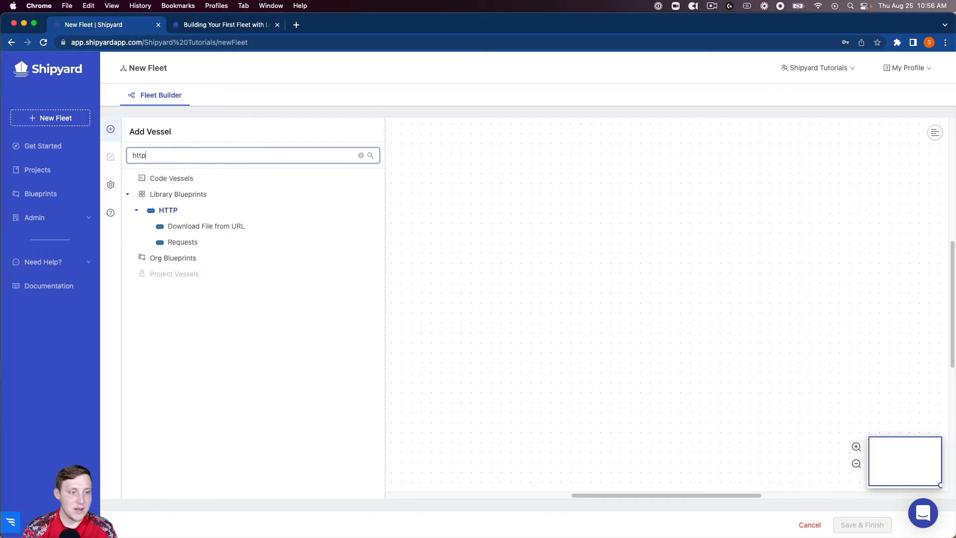
pyautogui.moveTo(203, 224)
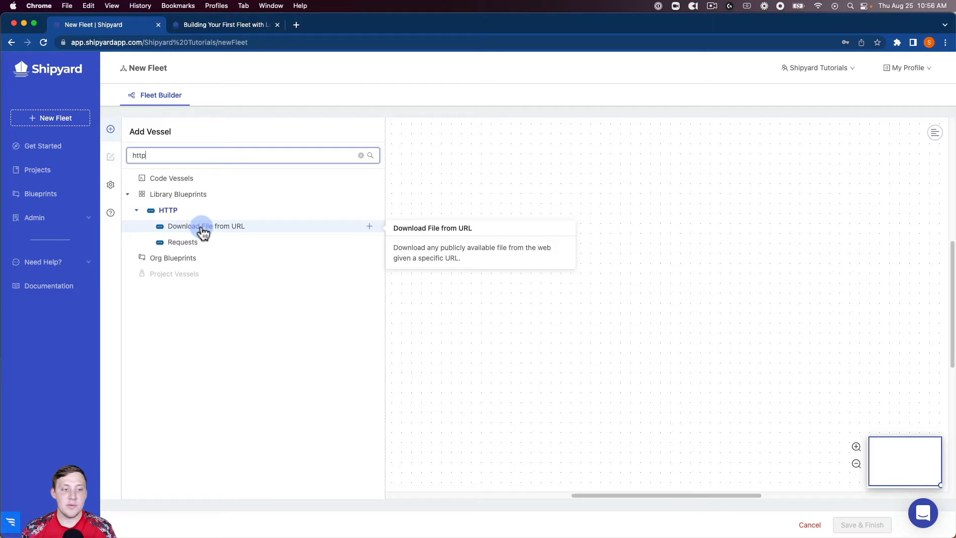
pyautogui.click(203, 228)
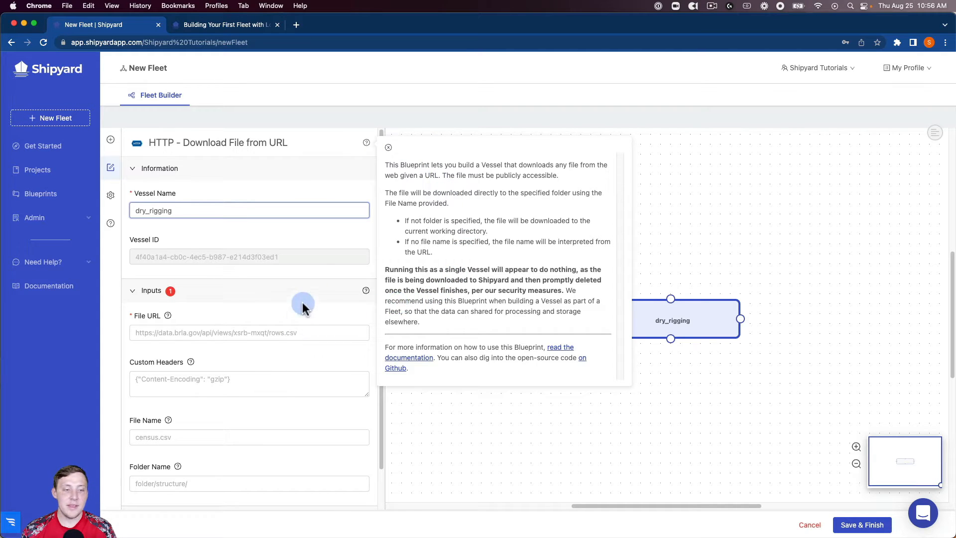
pyautogui.click(388, 148)
# - Rename the download vessel to "Download Slinky Dog Dash Ride Data"
pyautogui.doubleClick(264, 213)
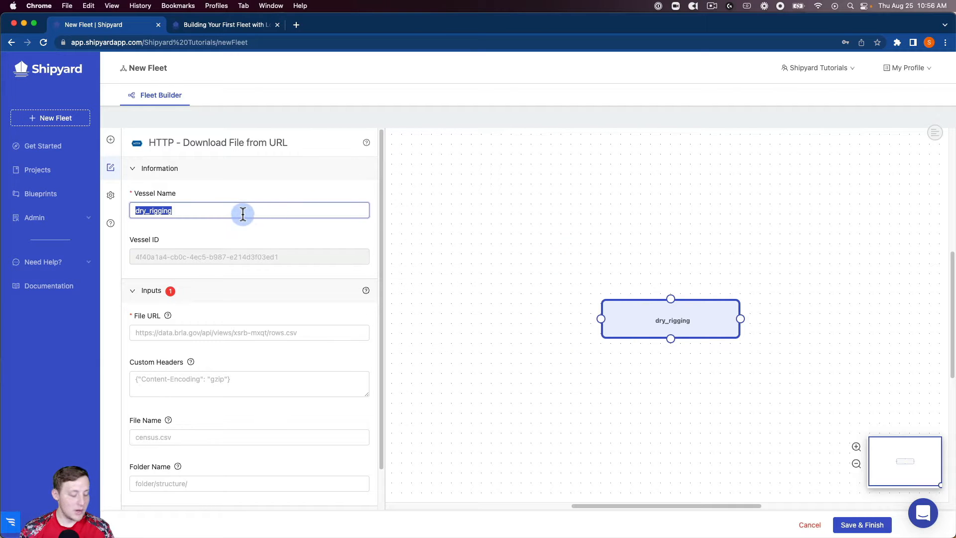
pyautogui.write('Download Sl')
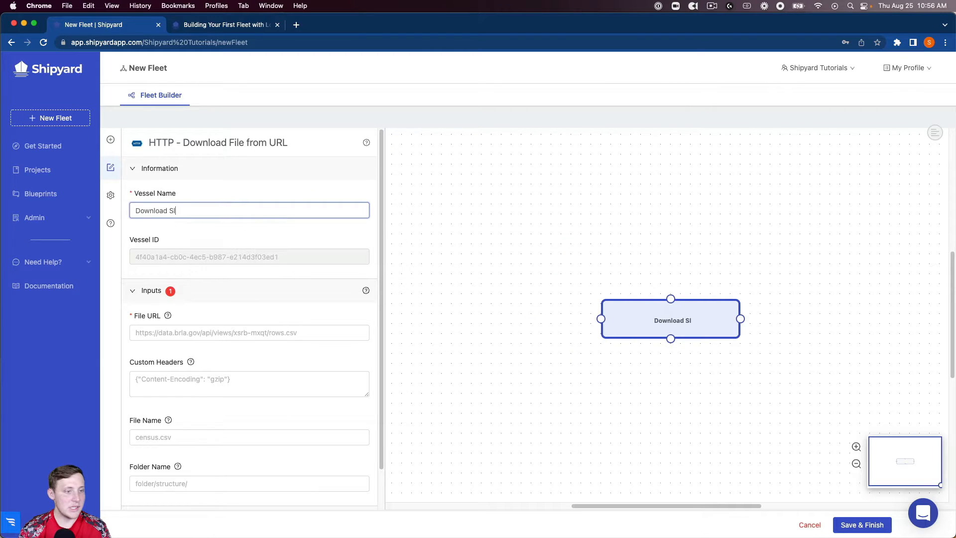
pyautogui.write('inky Dog Dash ')
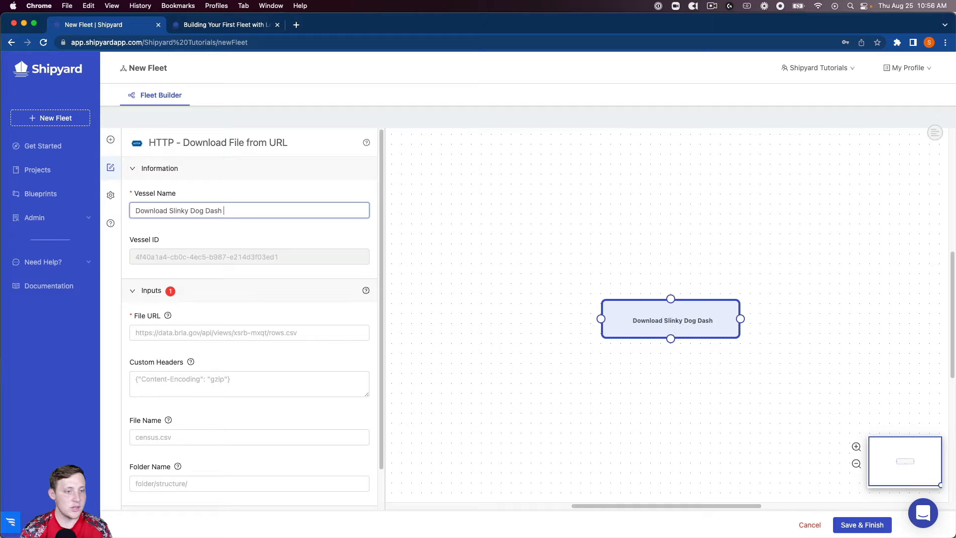
pyautogui.write('Ride Data')
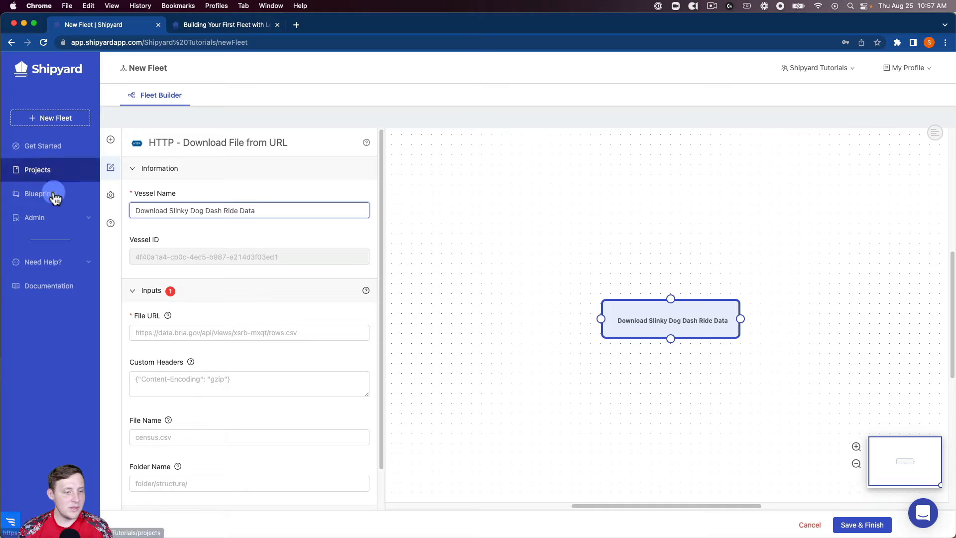
pyautogui.click(185, 333)
pyautogui.click(215, 351)
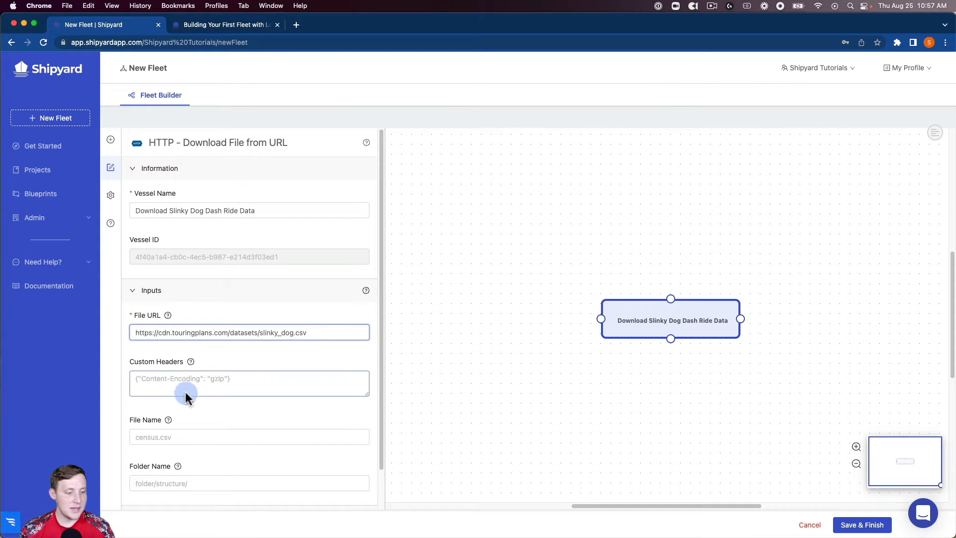
pyautogui.scroll(-1, 184, 395)
pyautogui.click(160, 420)
pyautogui.write('slinky_dog_')
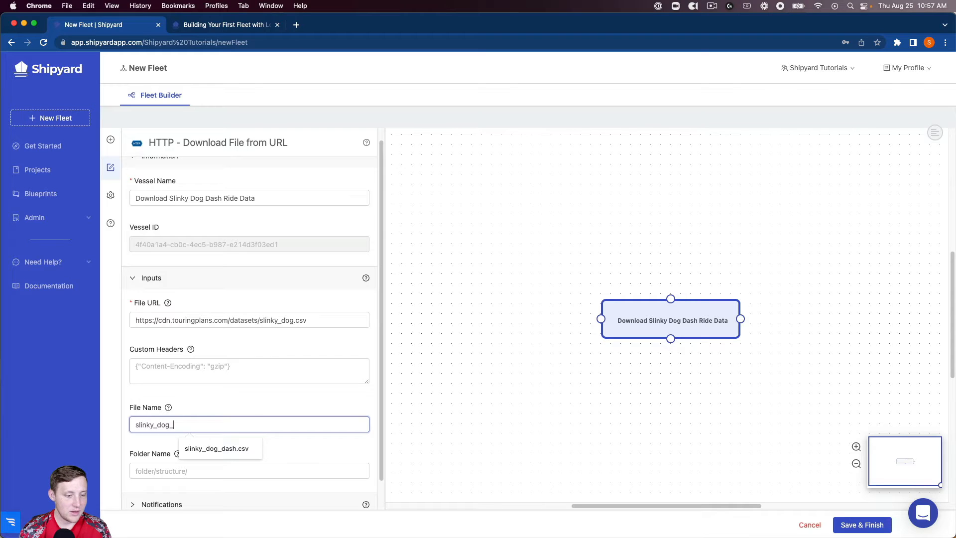
pyautogui.write('dash.csv')
# - Set the download vessel's folder name to disney_world_wait_times
pyautogui.click(182, 470)
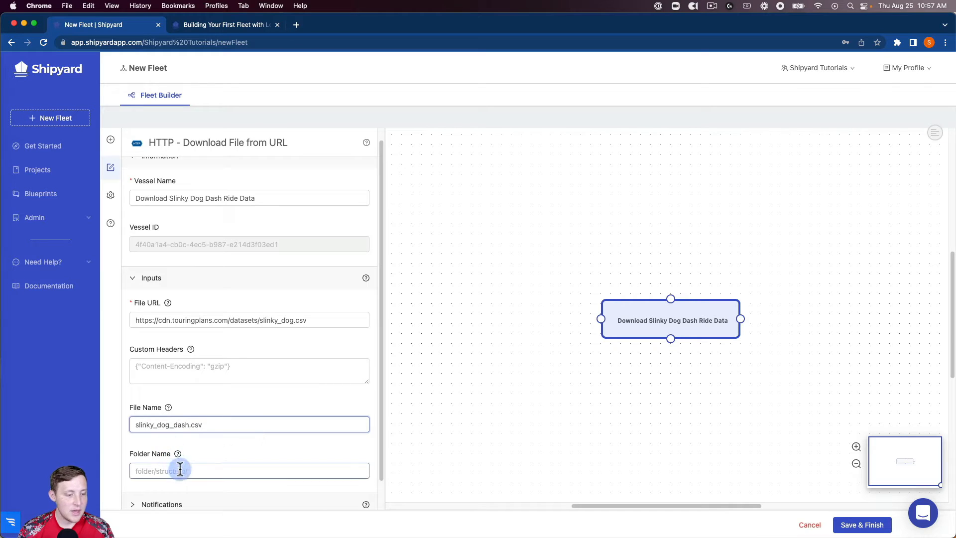
pyautogui.click(210, 495)
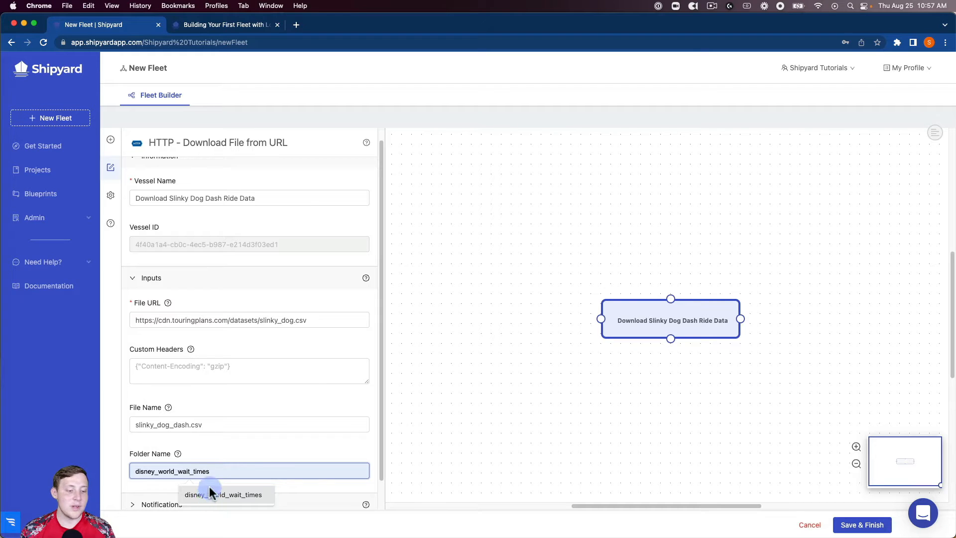
pyautogui.click(207, 495)
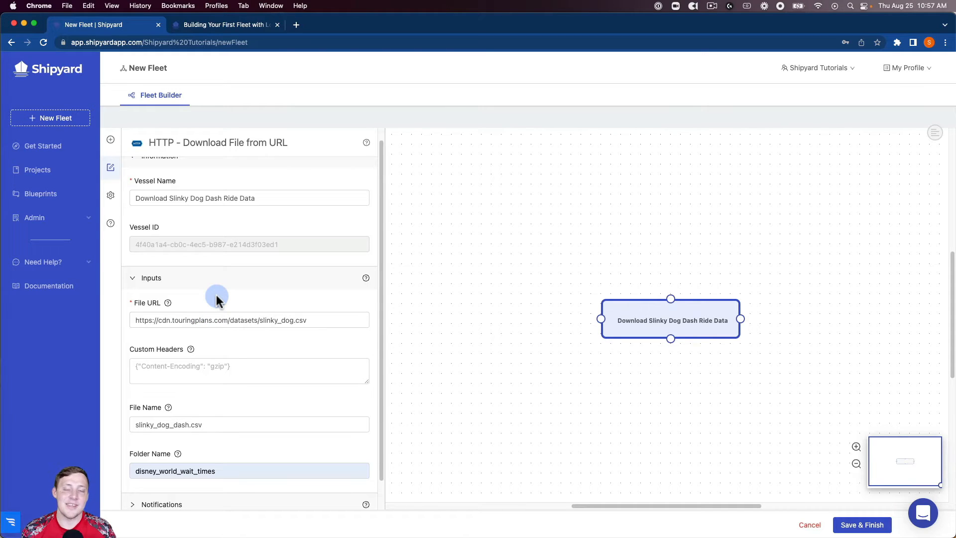
# - Move the download vessel to the canvas's upper-left area and add an Email Send Message with File vessel, dismissing its help text
pyautogui.moveTo(638, 308); pyautogui.dragTo(504, 216)
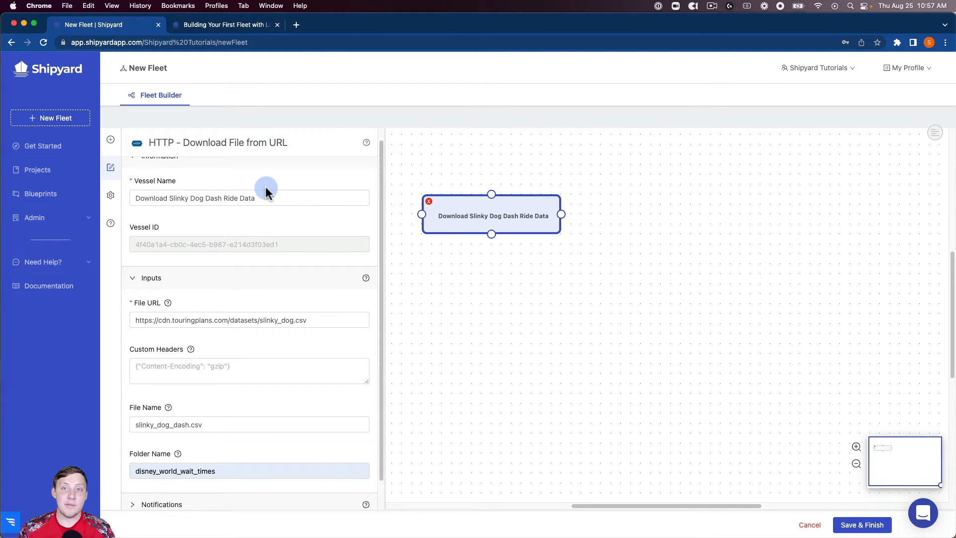
pyautogui.click(111, 143)
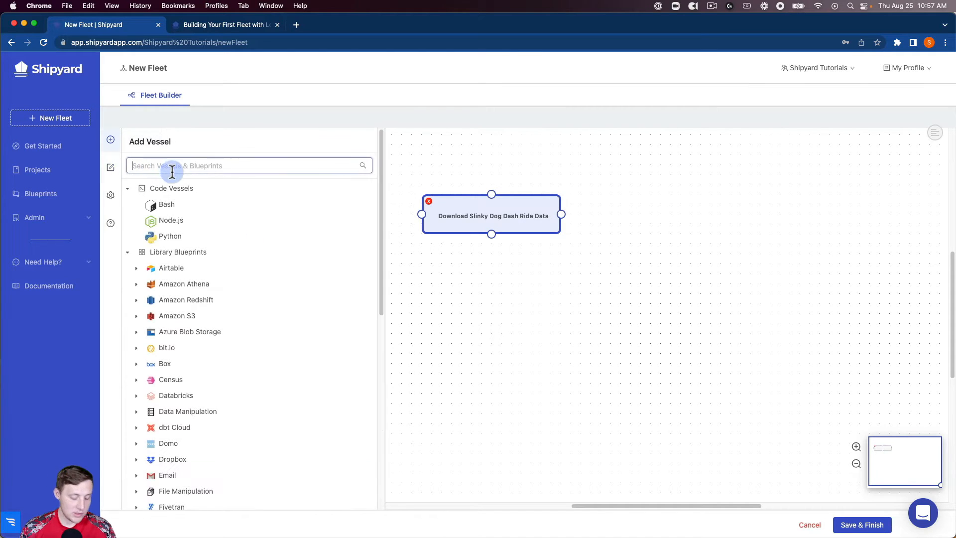
pyautogui.write('email')
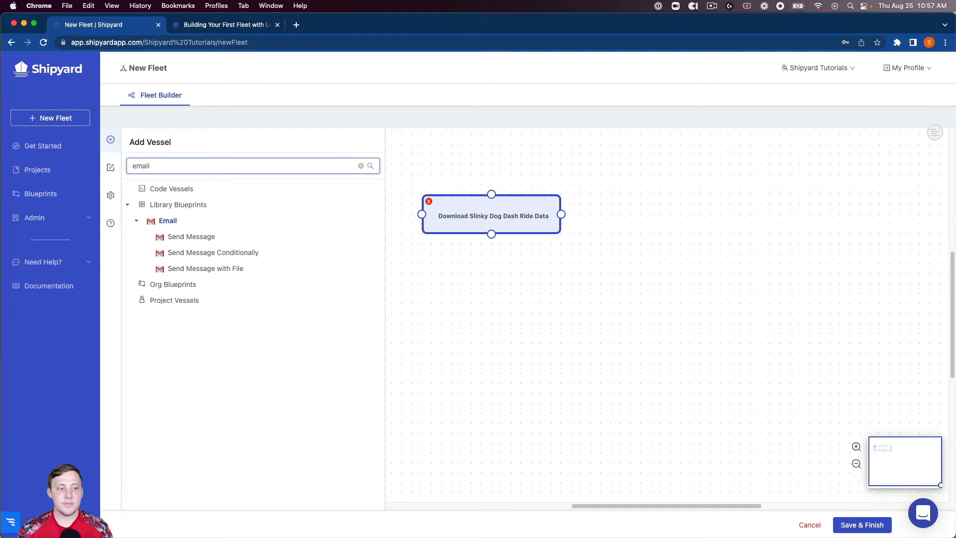
pyautogui.moveTo(198, 271)
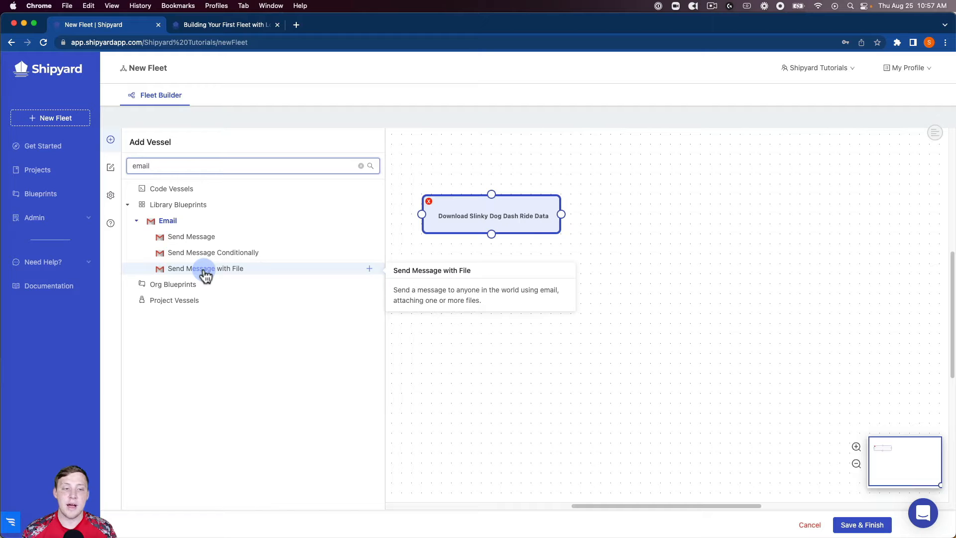
pyautogui.click(206, 274)
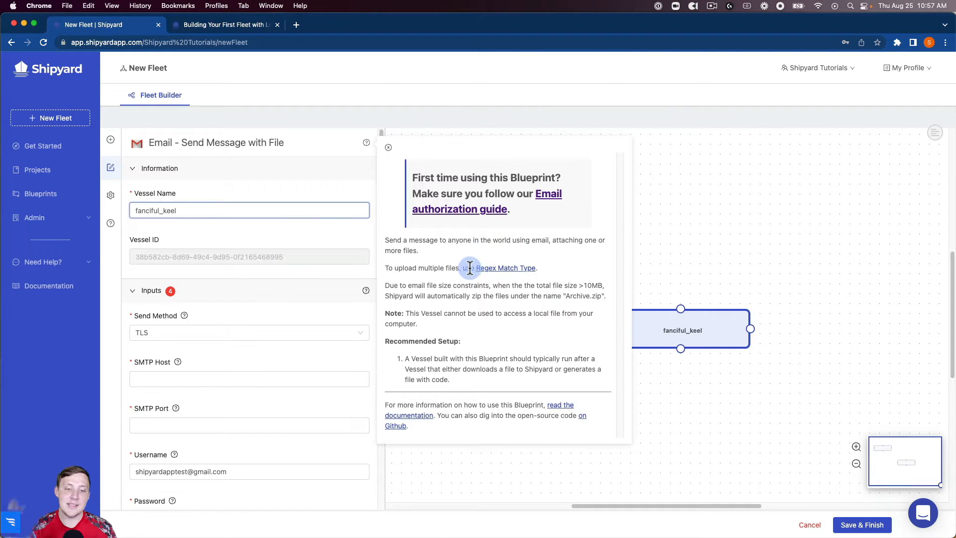
pyautogui.click(388, 149)
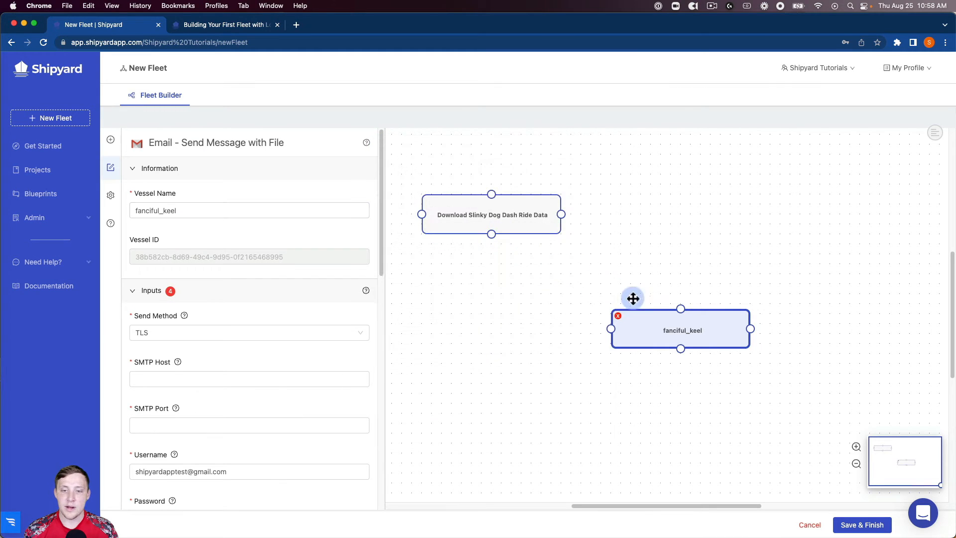
# - Place the email vessel to the right of the download vessel and rename it "Email Slinky Dog Dash Ride Data"
pyautogui.moveTo(697, 312); pyautogui.dragTo(707, 207)
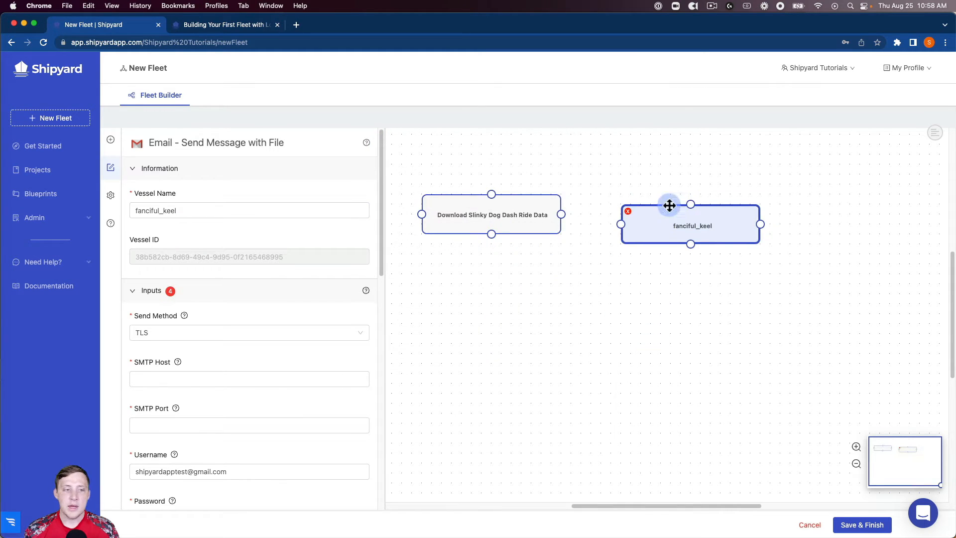
pyautogui.tripleClick(301, 208)
pyautogui.write('Email Sli')
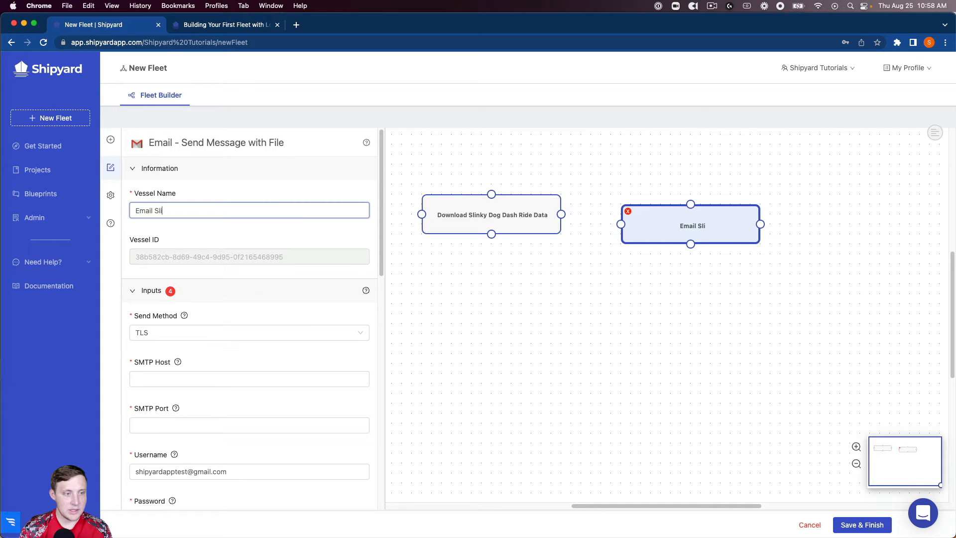
pyautogui.write('nky Dog Dash R')
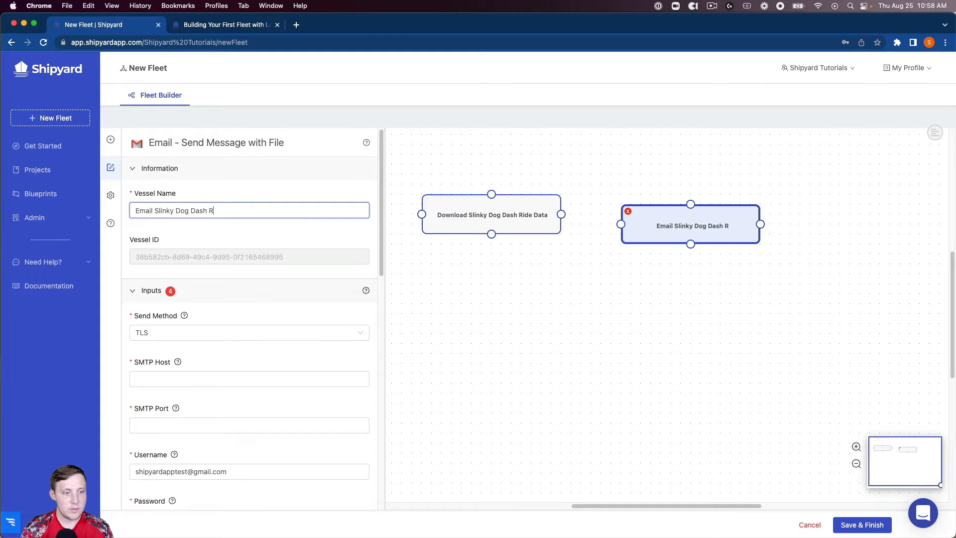
pyautogui.write('ide Data')
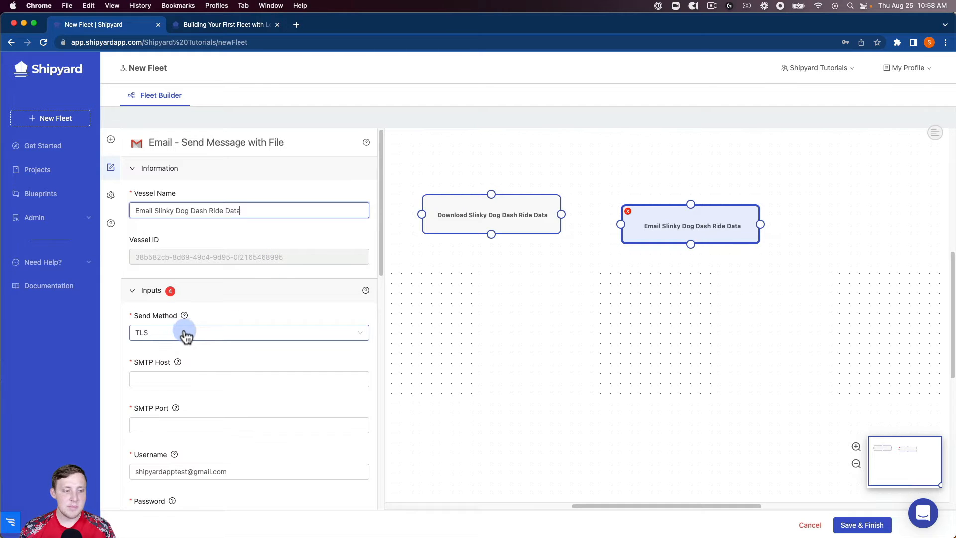
# - Set the email vessel's SMTP host to smtp.gmail.com and its SMTP port to 587
pyautogui.click(195, 371)
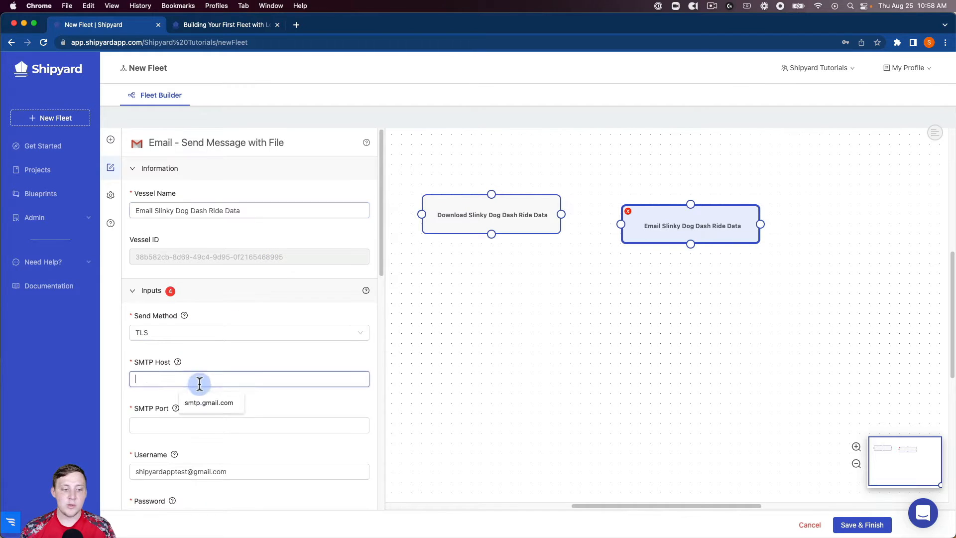
pyautogui.click(210, 402)
pyautogui.click(201, 424)
pyautogui.click(198, 446)
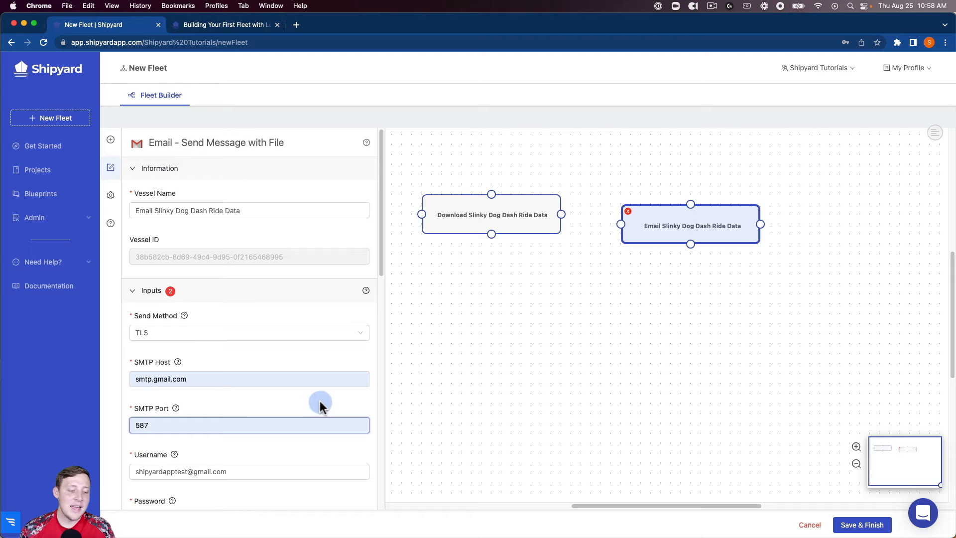
# - Enter the recipient's e-mail address as the email vessel's TO address
pyautogui.scroll(-3, 318, 397)
pyautogui.scroll(-1, 273, 390)
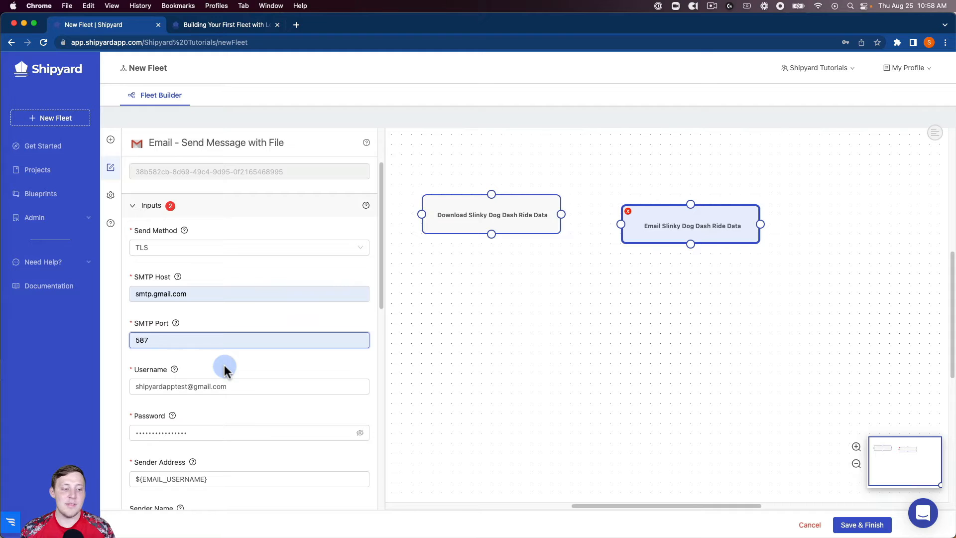
pyautogui.scroll(-2, 197, 443)
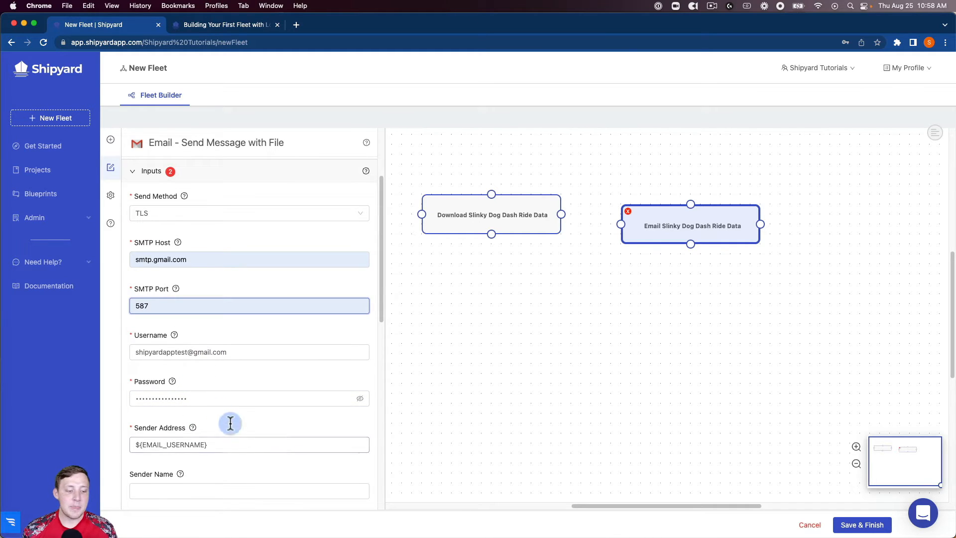
pyautogui.scroll(-4, 251, 448)
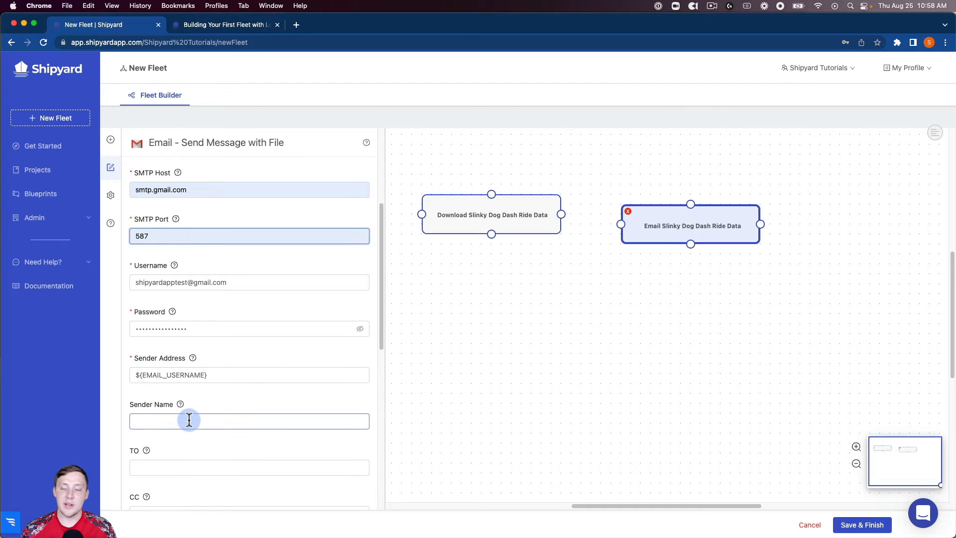
pyautogui.scroll(-1, 191, 422)
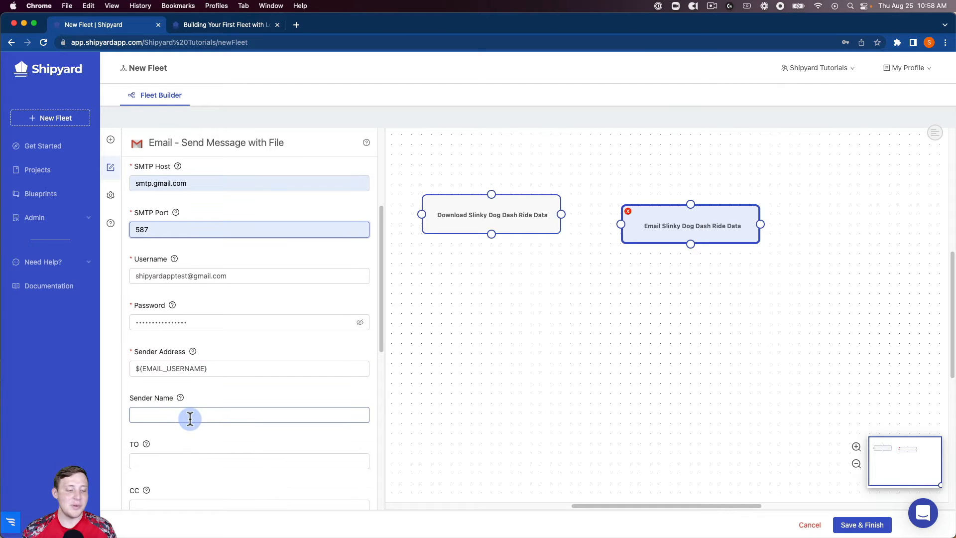
pyautogui.click(193, 462)
pyautogui.click(206, 480)
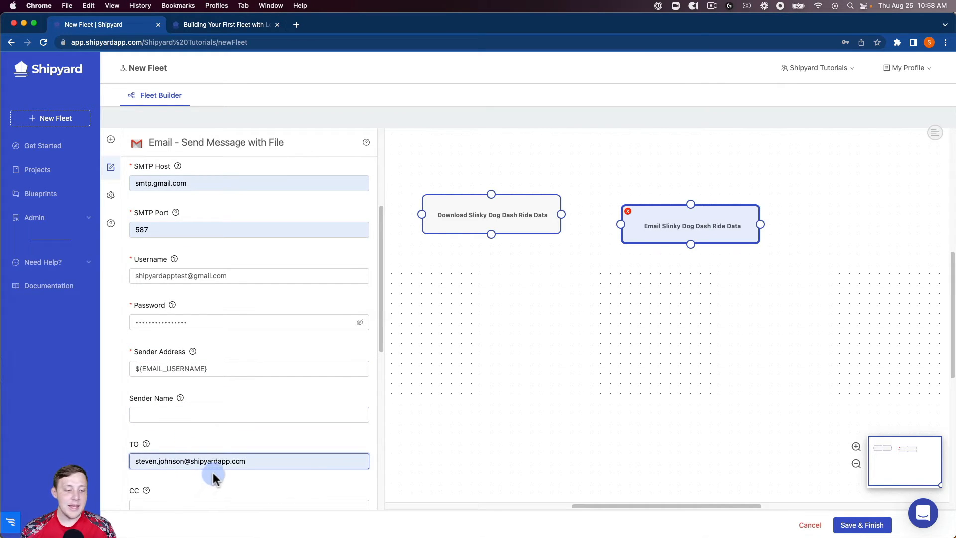
# - Set the email vessel's subject to "Slinky Dog Dash Ride Data" and its message to "Here are the wait times for Slinky Dog Dash"
pyautogui.scroll(-2, 205, 470)
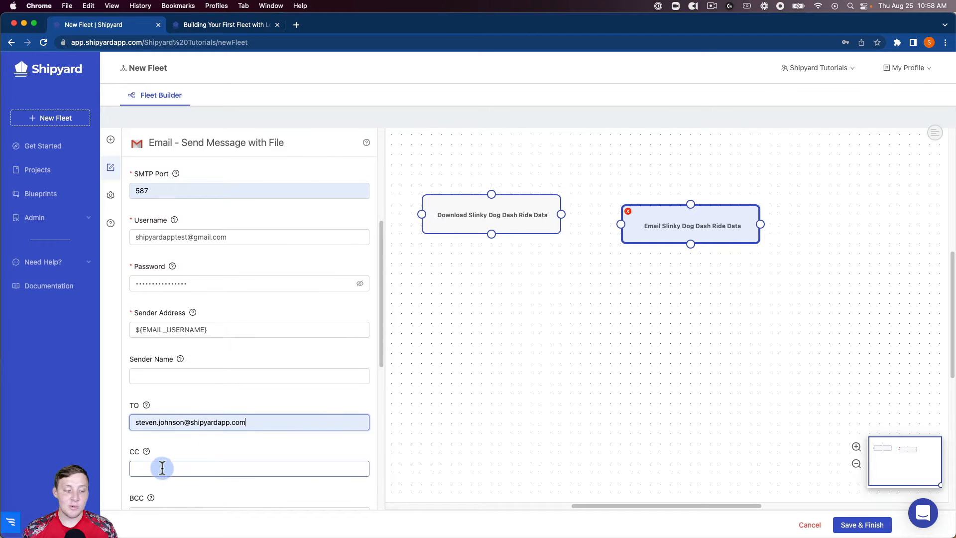
pyautogui.scroll(-6, 173, 458)
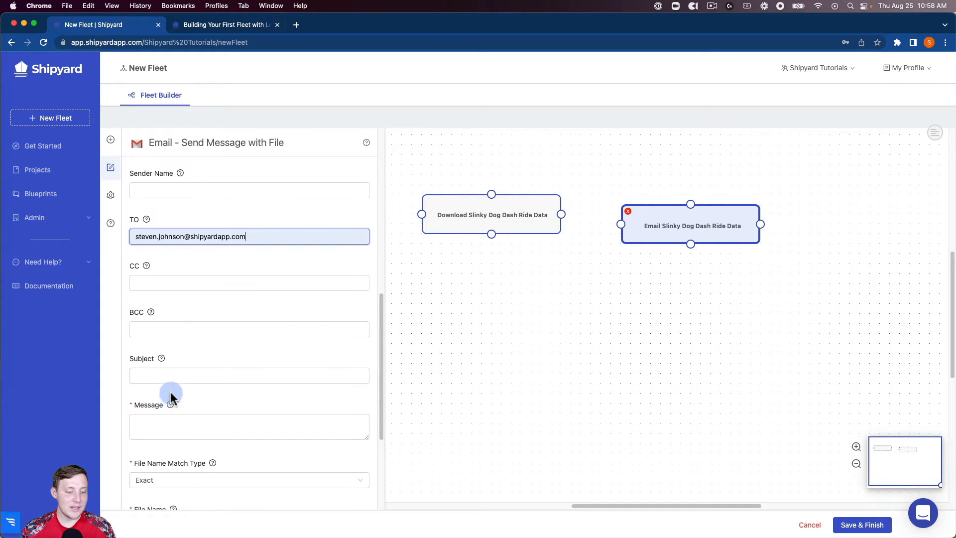
pyautogui.click(171, 374)
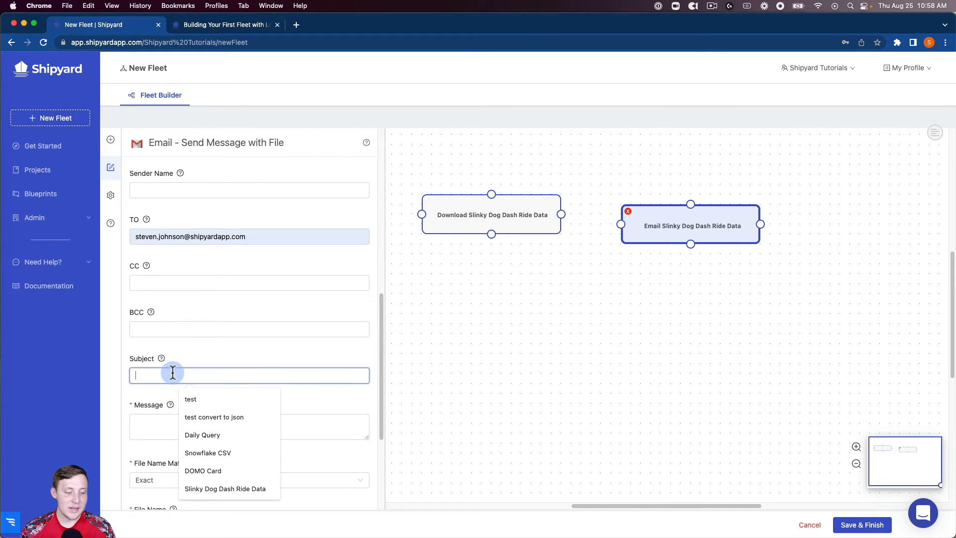
pyautogui.click(228, 490)
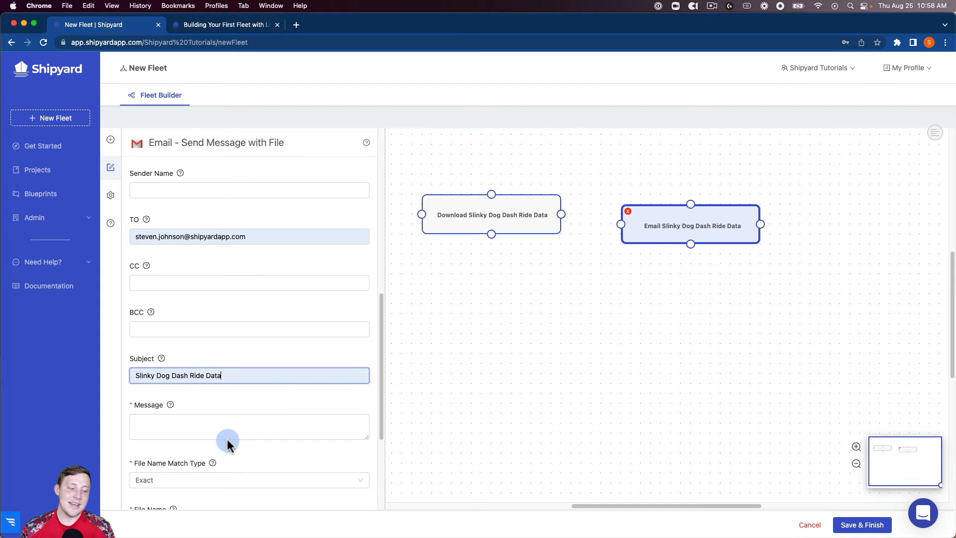
pyautogui.click(215, 428)
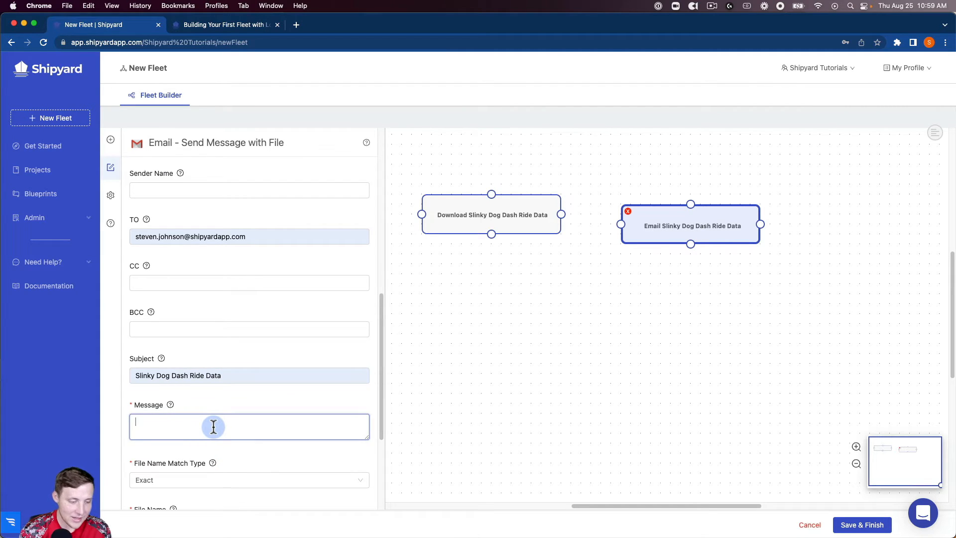
pyautogui.write('H')
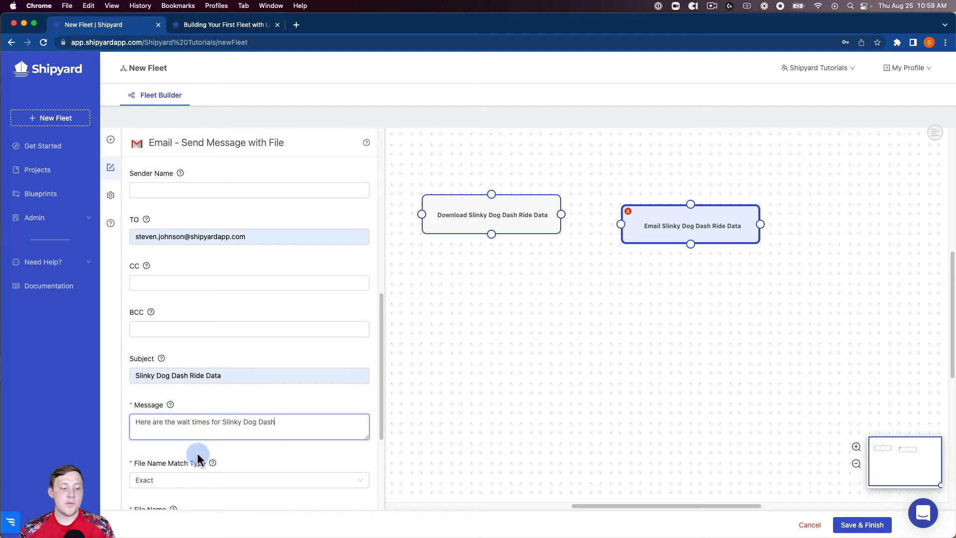
# - Set the email vessel's attachment file name to slinky_dog_dash.csv and its folder name to disney_world_wait_times
pyautogui.scroll(-3, 197, 453)
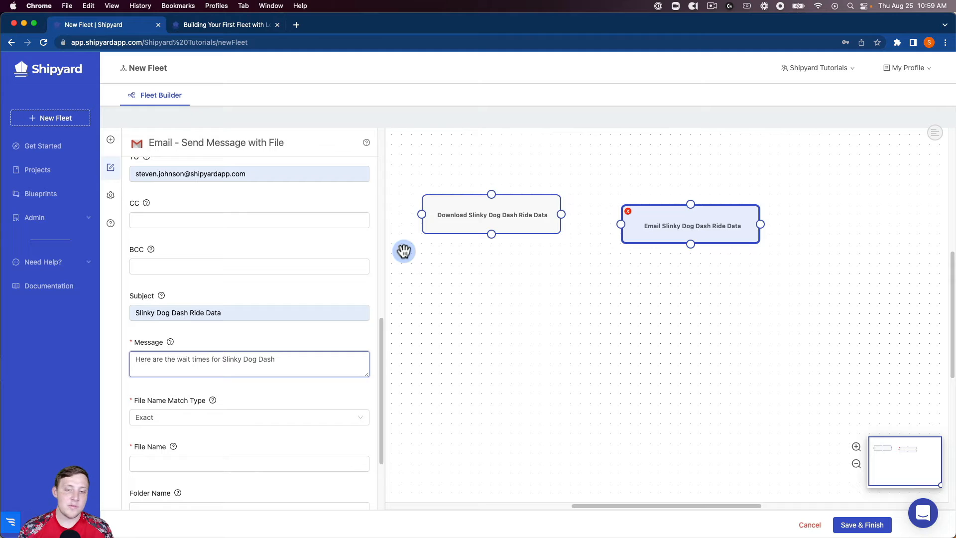
pyautogui.click(203, 464)
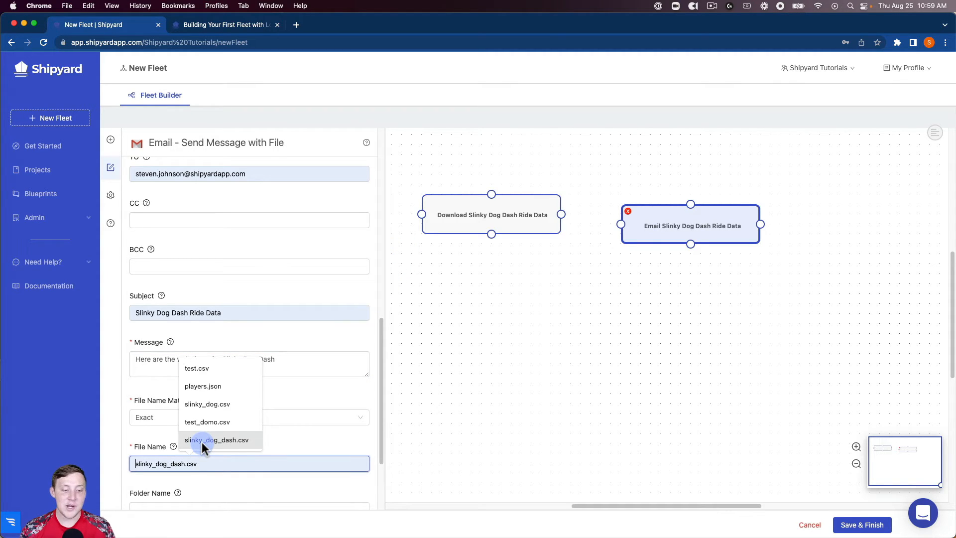
pyautogui.click(202, 441)
pyautogui.scroll(-3, 203, 441)
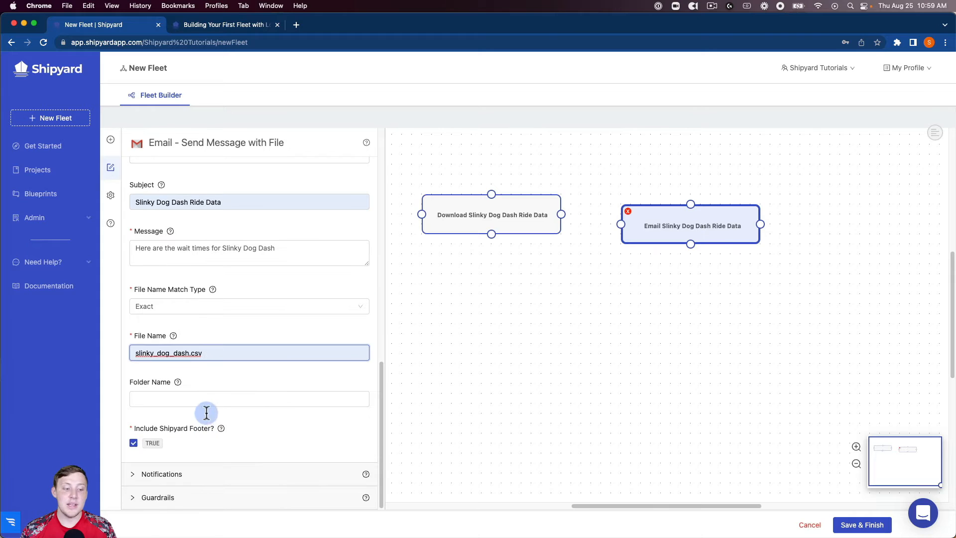
pyautogui.click(210, 399)
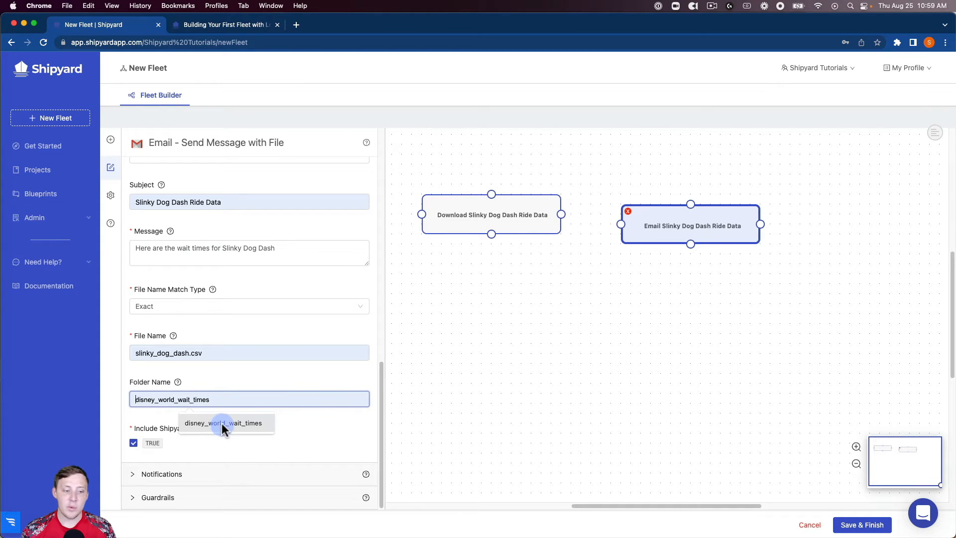
pyautogui.click(223, 423)
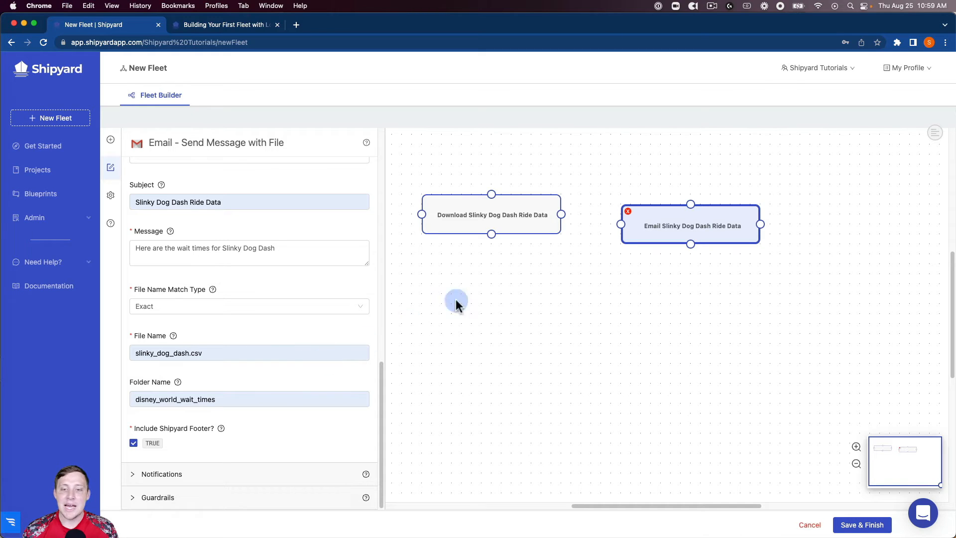
# - Connect the download vessel to the email vessel so that the email vessel runs after it
pyautogui.moveTo(562, 215); pyautogui.dragTo(621, 224)
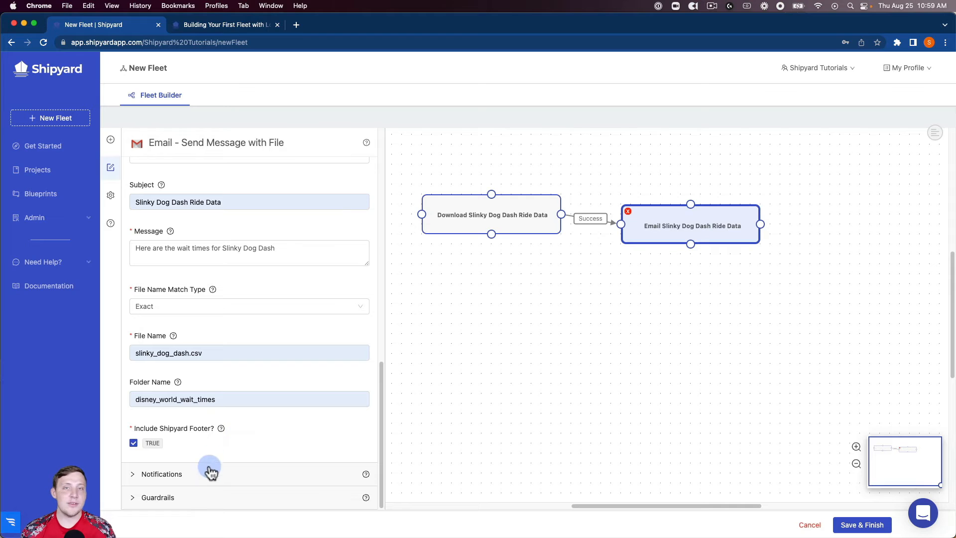
# - Review the email vessel's notification and guardrail settings, collapsing each section again
pyautogui.click(235, 471)
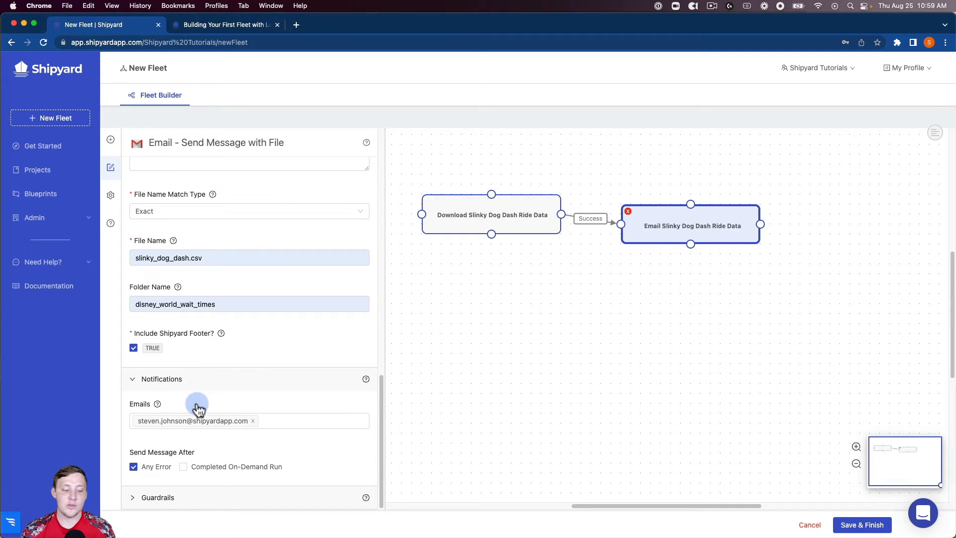
pyautogui.click(196, 382)
pyautogui.click(178, 496)
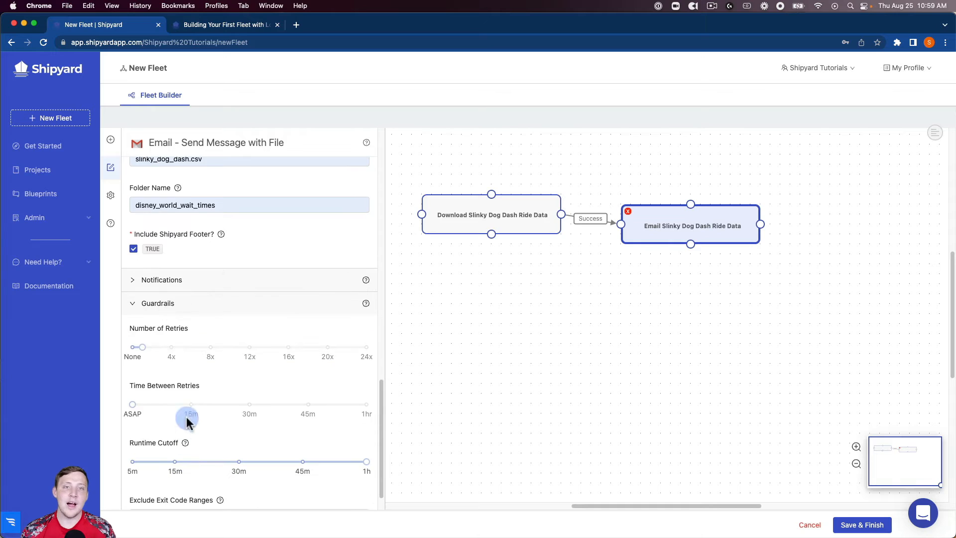
pyautogui.click(175, 303)
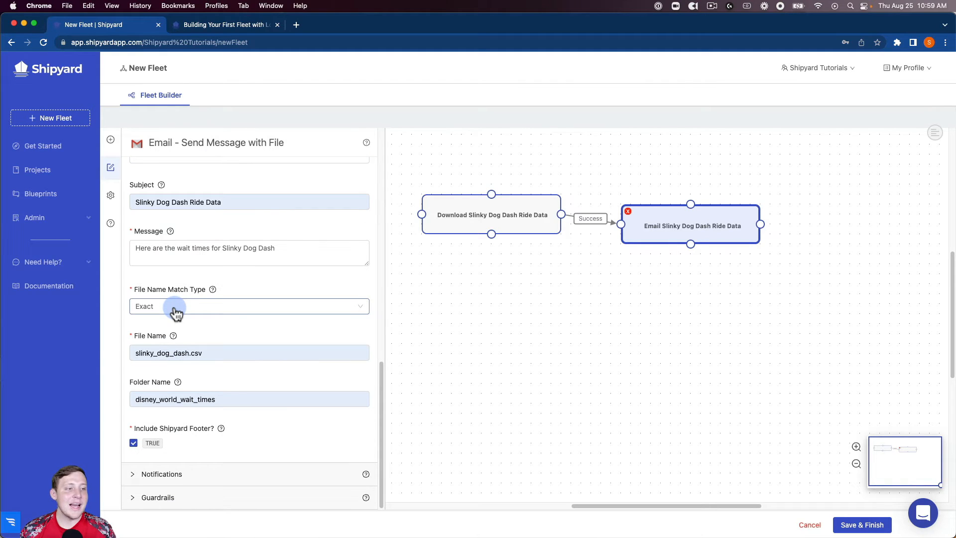
pyautogui.click(162, 248)
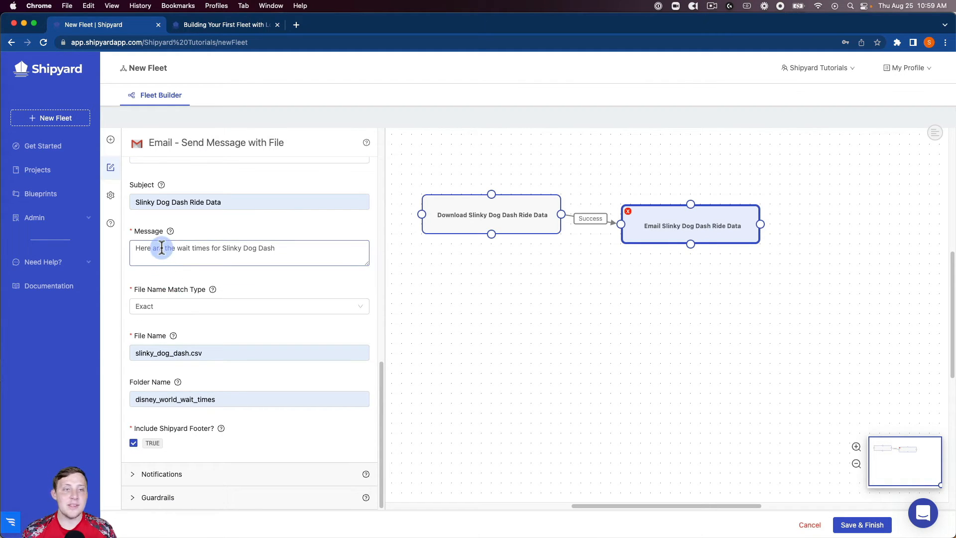
# - Rename the fleet as "Download File from Webpage and Email to User" in the fleet settings
pyautogui.click(113, 199)
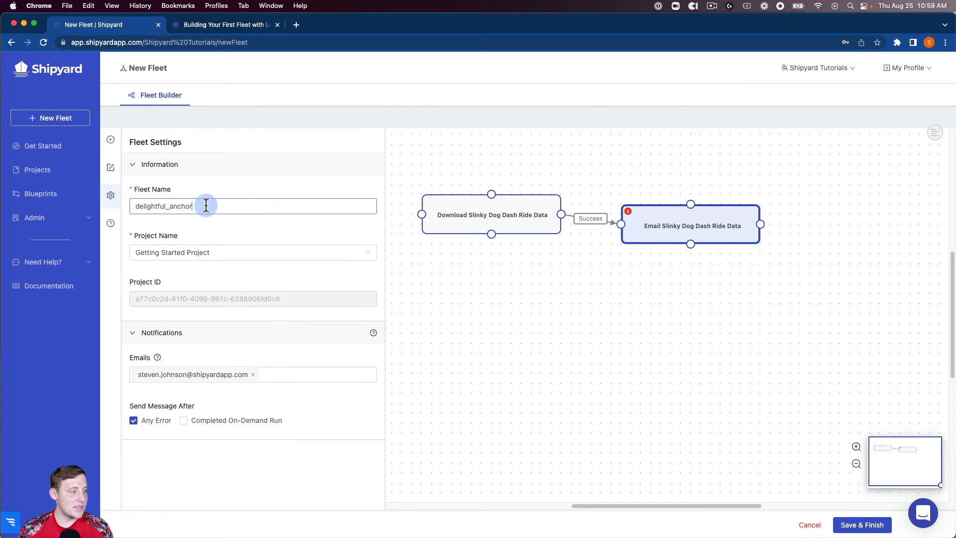
pyautogui.doubleClick(189, 208)
pyautogui.write('D')
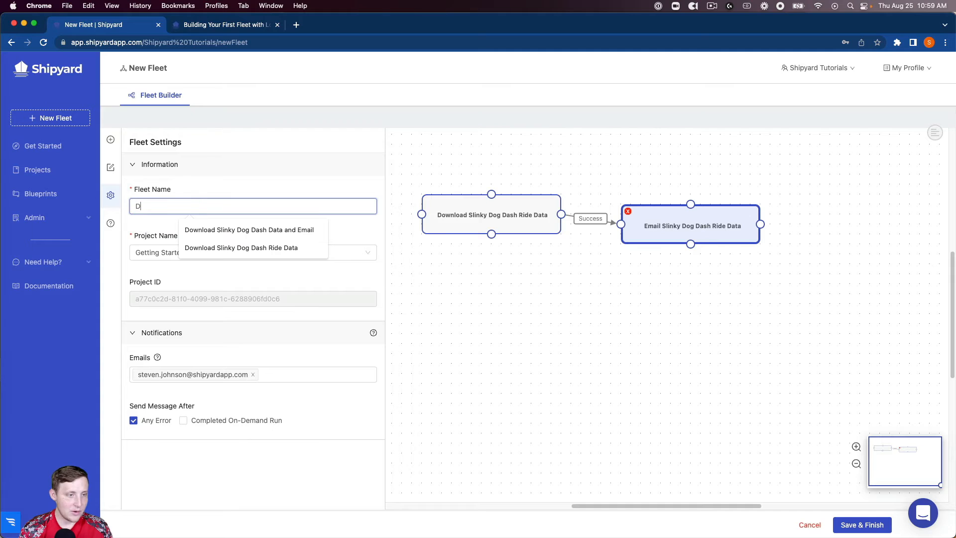
pyautogui.write('ownload File ')
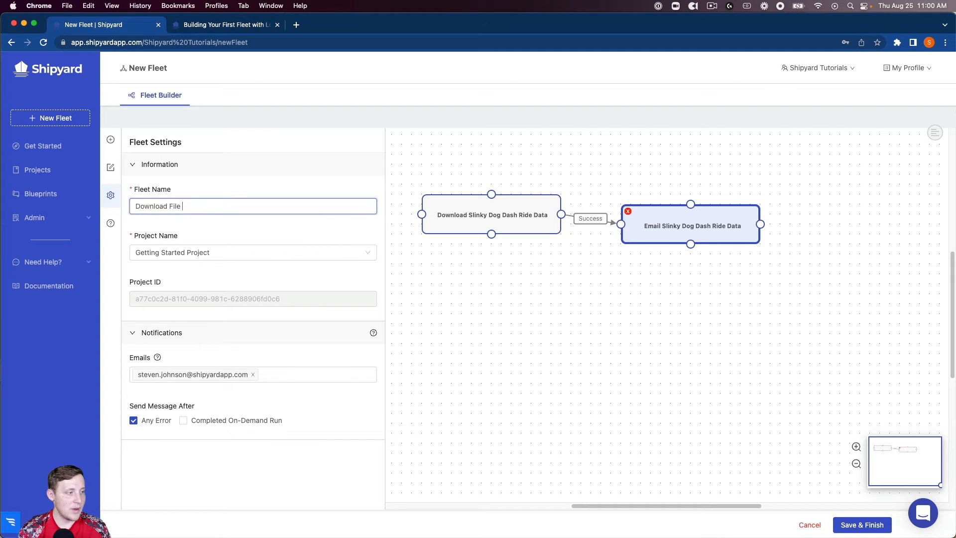
pyautogui.write('from Webpage and ')
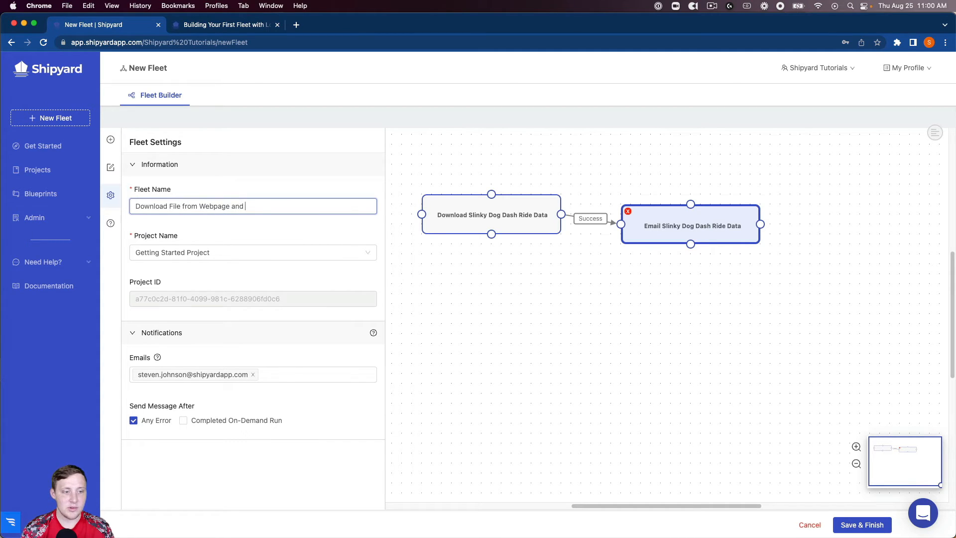
pyautogui.write('Email to User')
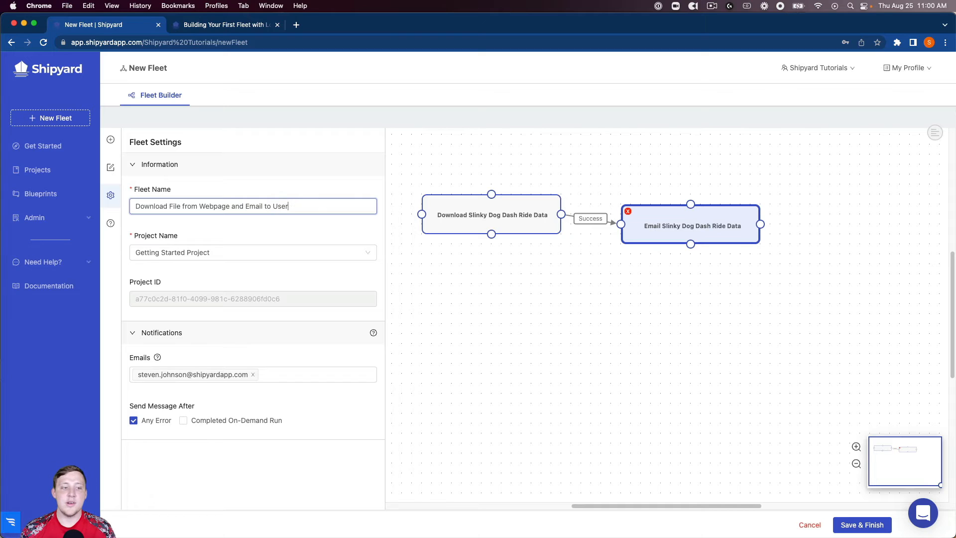
pyautogui.click(157, 252)
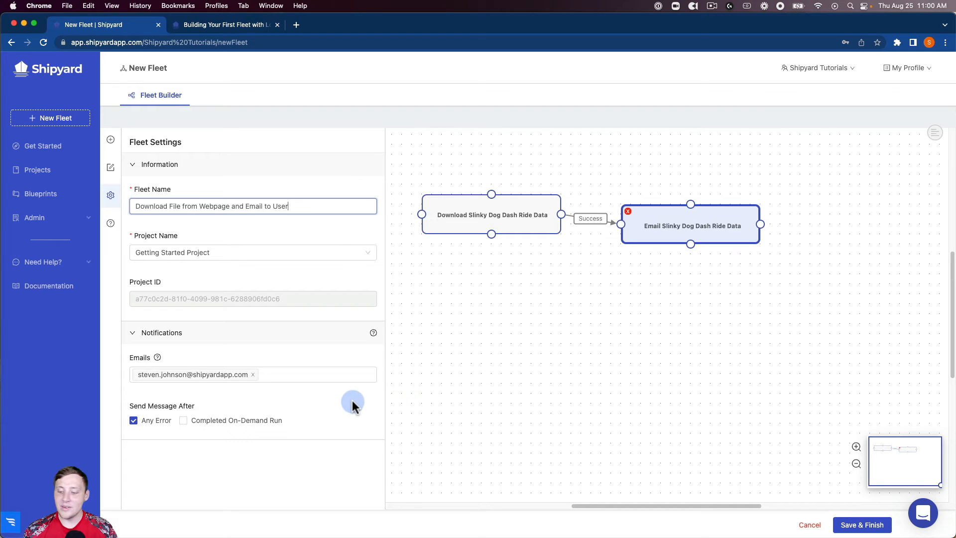
# - Save the finished fleet and run it on demand
pyautogui.click(870, 530)
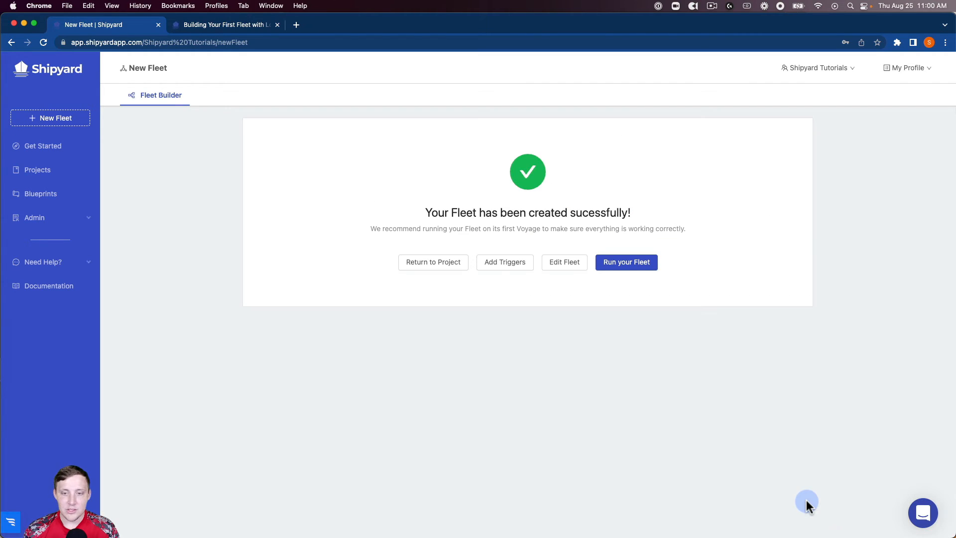
pyautogui.click(625, 270)
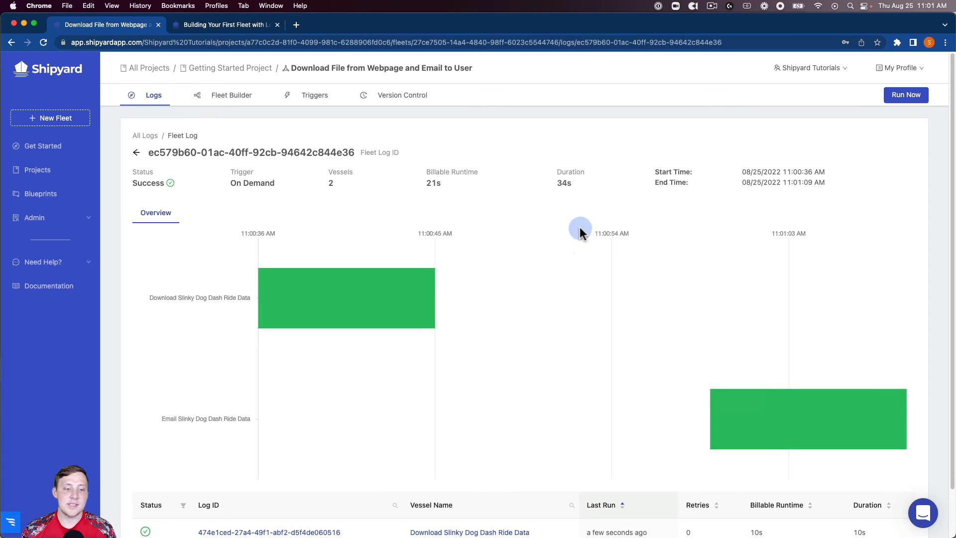
# - Inspect both vessels on the fleet log's timeline and read the email vessel's log output, including the password line
pyautogui.moveTo(376, 277)
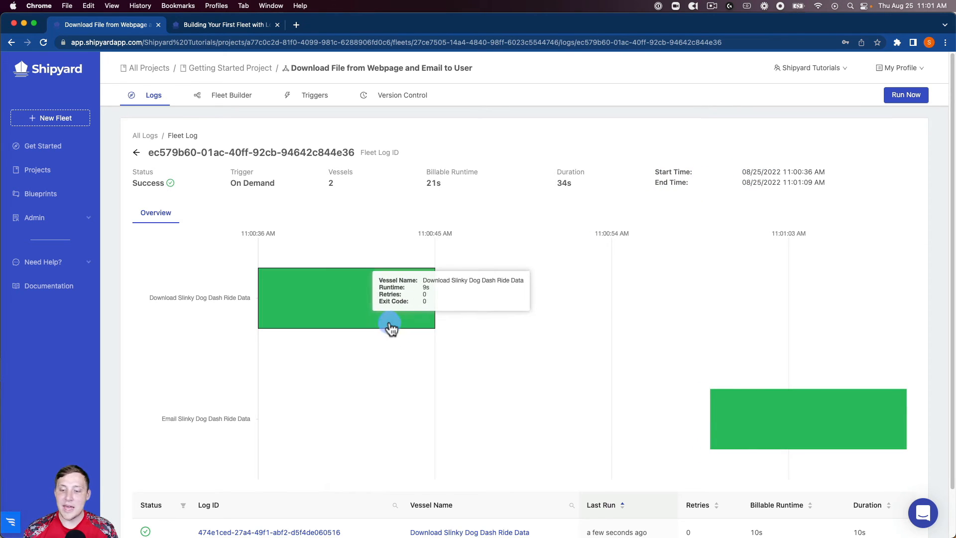
pyautogui.moveTo(756, 446)
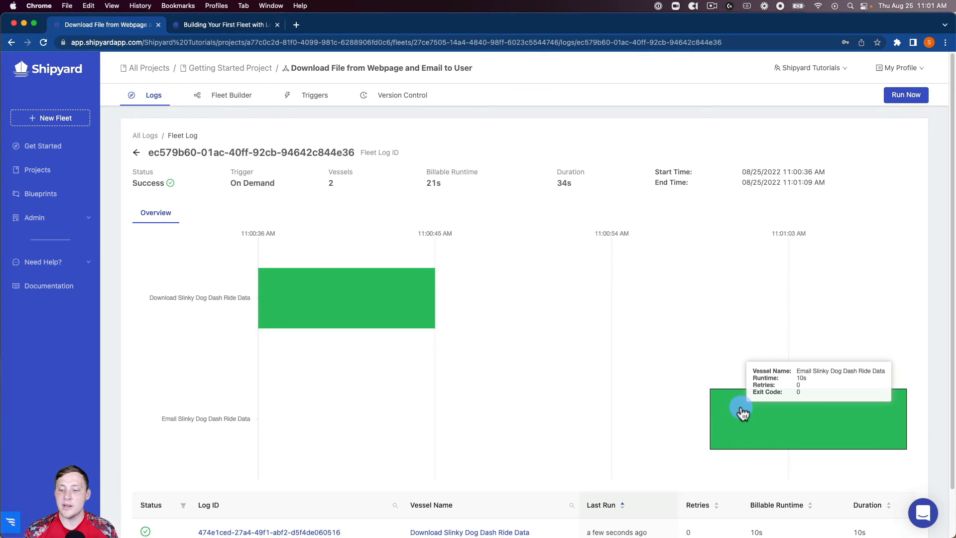
pyautogui.click(741, 412)
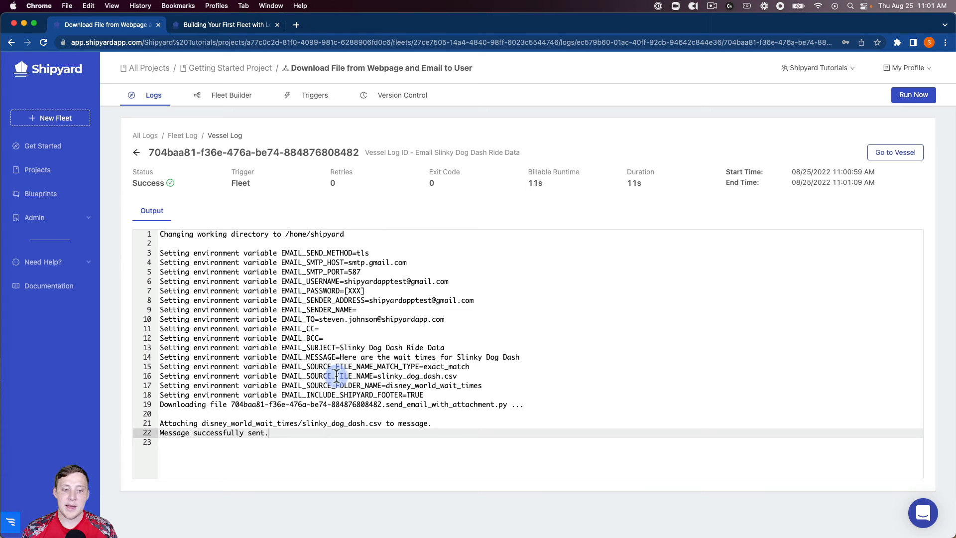
pyautogui.click(346, 291)
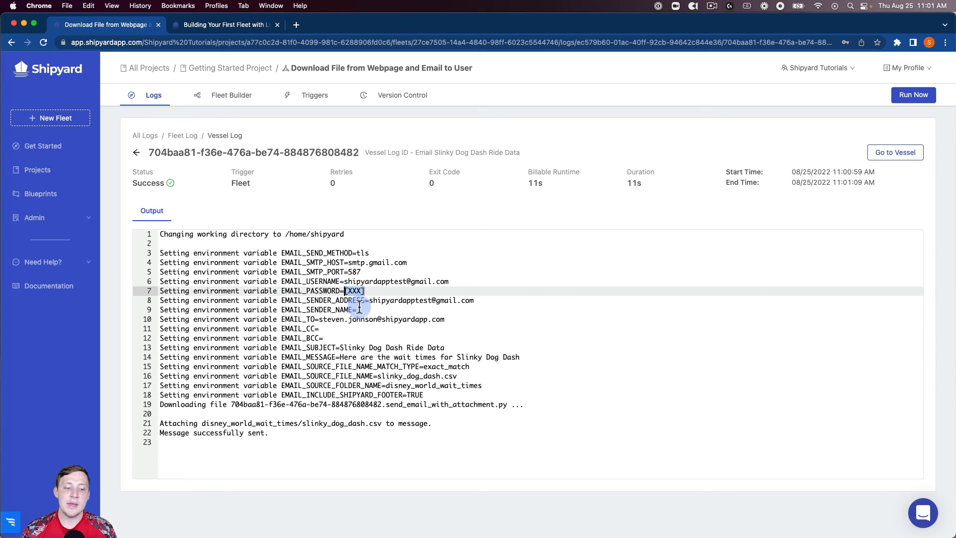
pyautogui.click(401, 338)
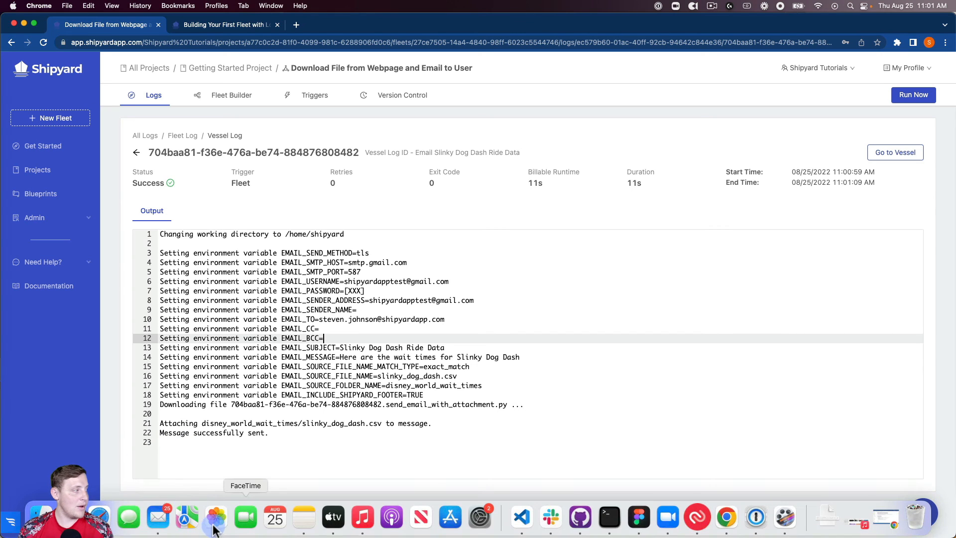
# - Switch to Mail and select the slinky_dog_dash.csv attachment in the received "Slinky Dog Dash Ride Data" message
pyautogui.click(164, 520)
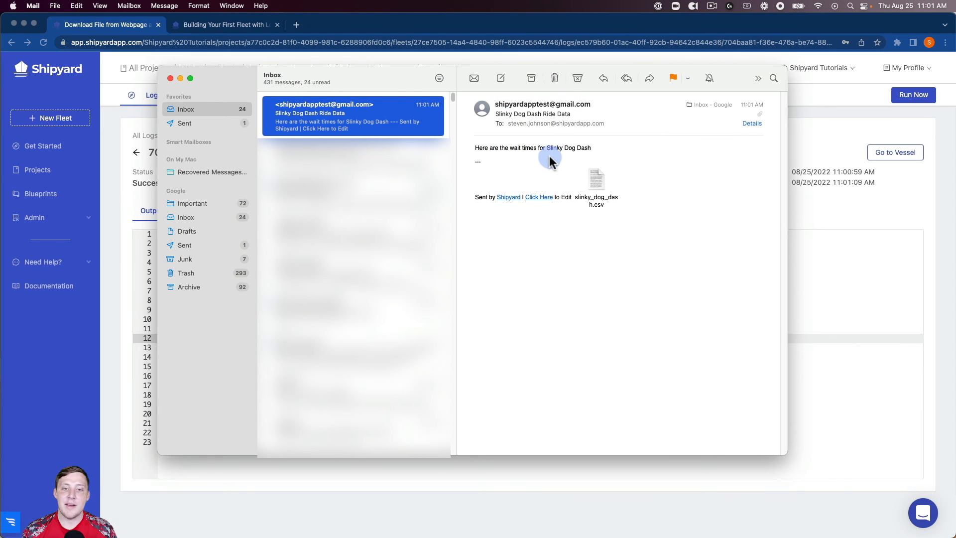
pyautogui.click(593, 180)
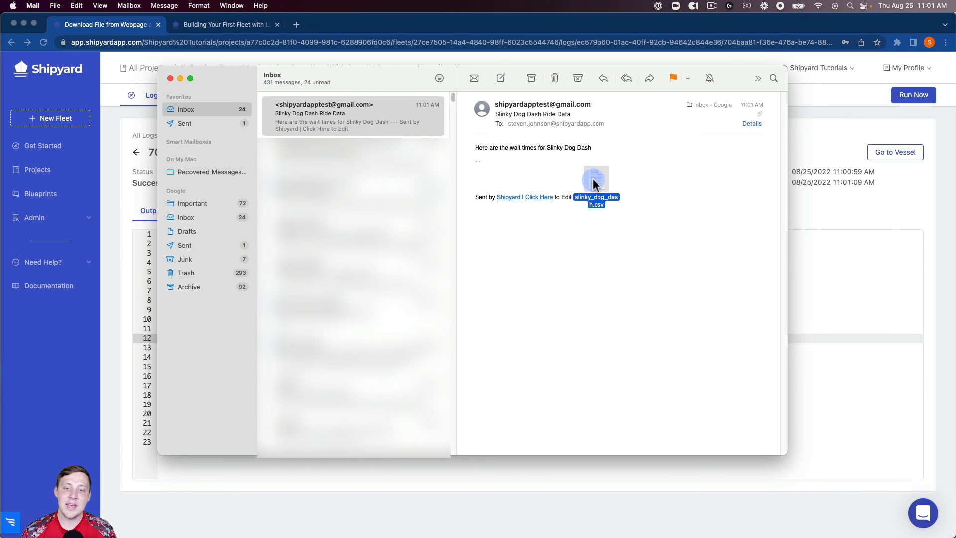